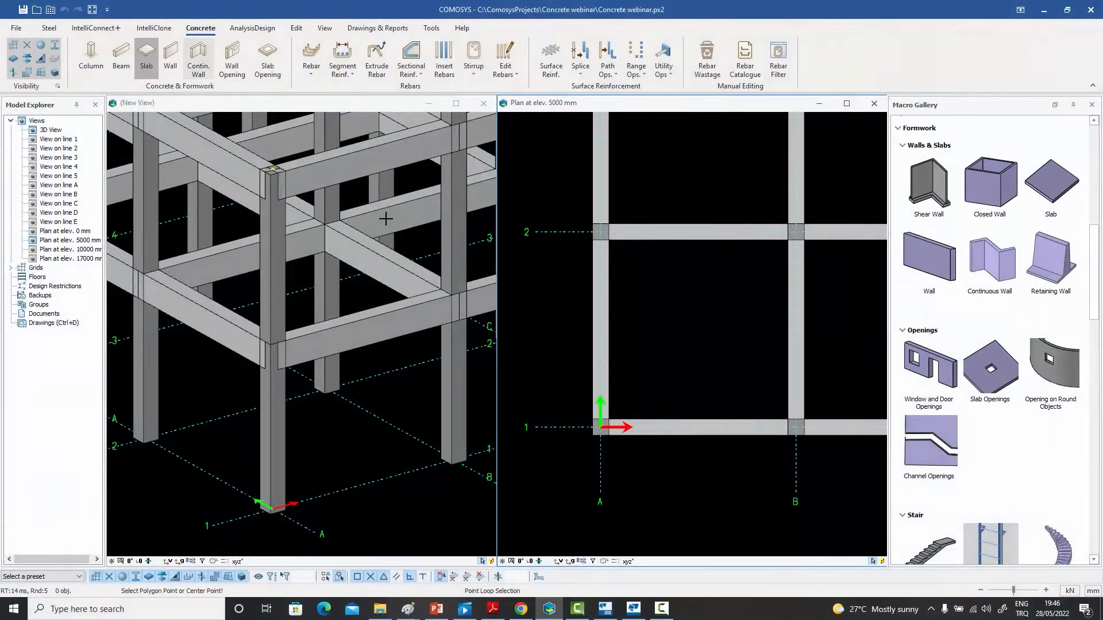
# Create a slab over the bay between grid lines A–B and 1–2 in the 5000 mm plan, outlined through its four column centres
pyautogui.click(604, 428)
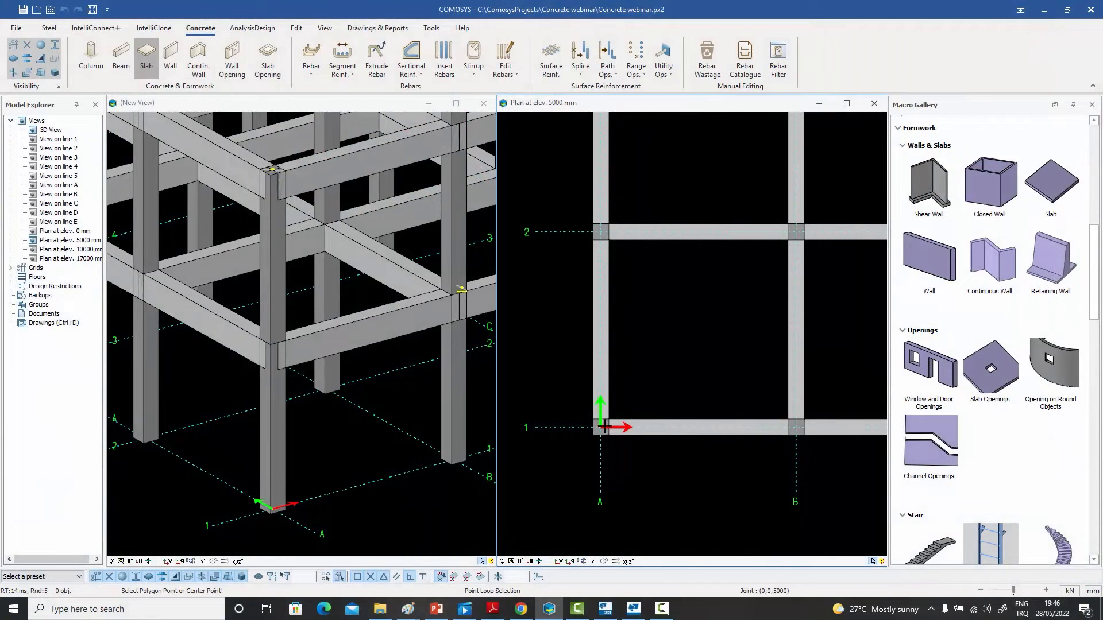
pyautogui.click(600, 230)
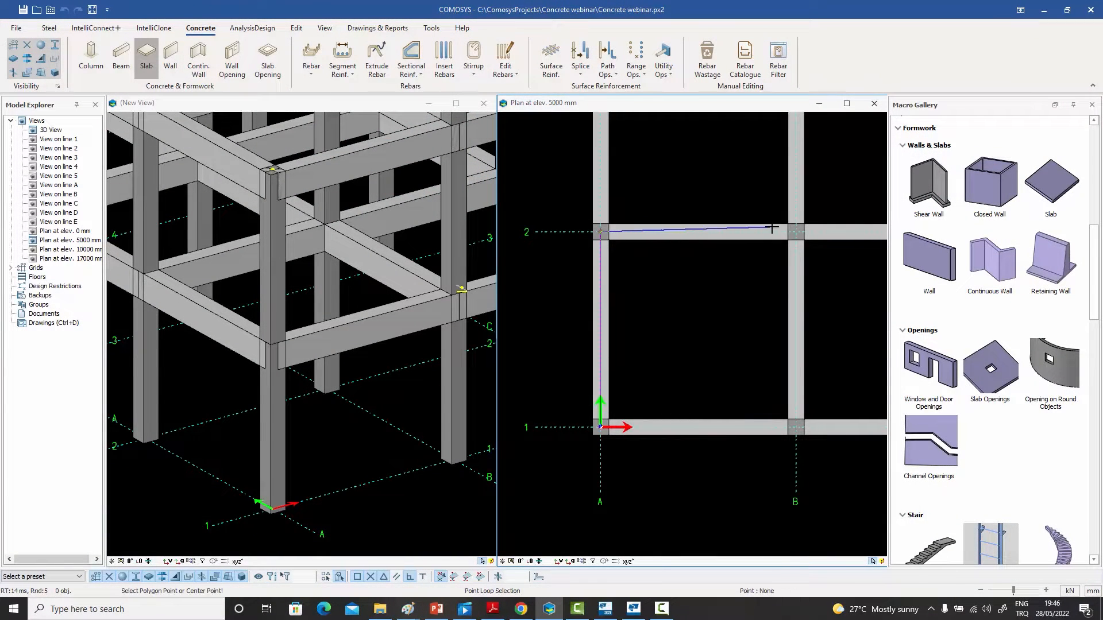
pyautogui.click(795, 232)
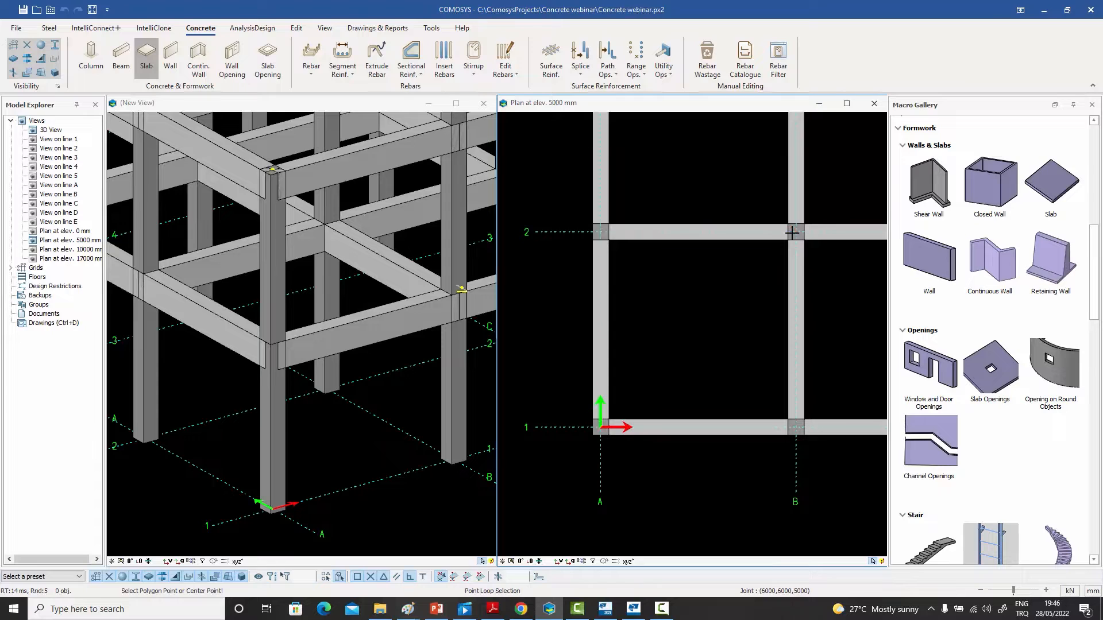
pyautogui.click(796, 427)
pyautogui.click(603, 427)
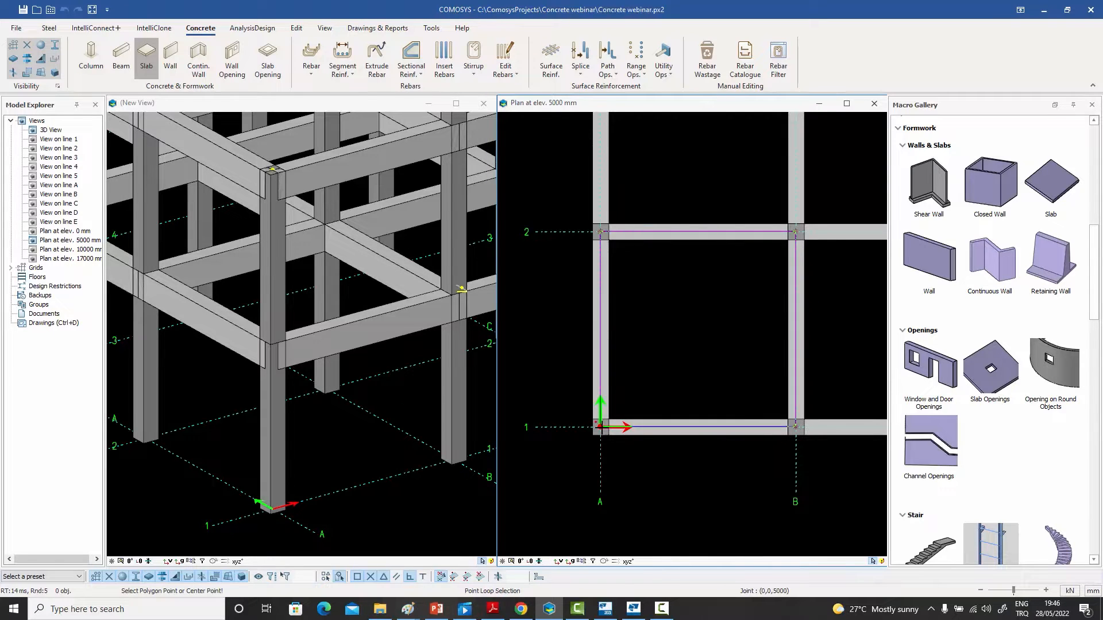
pyautogui.rightClick(563, 302)
pyautogui.click(586, 307)
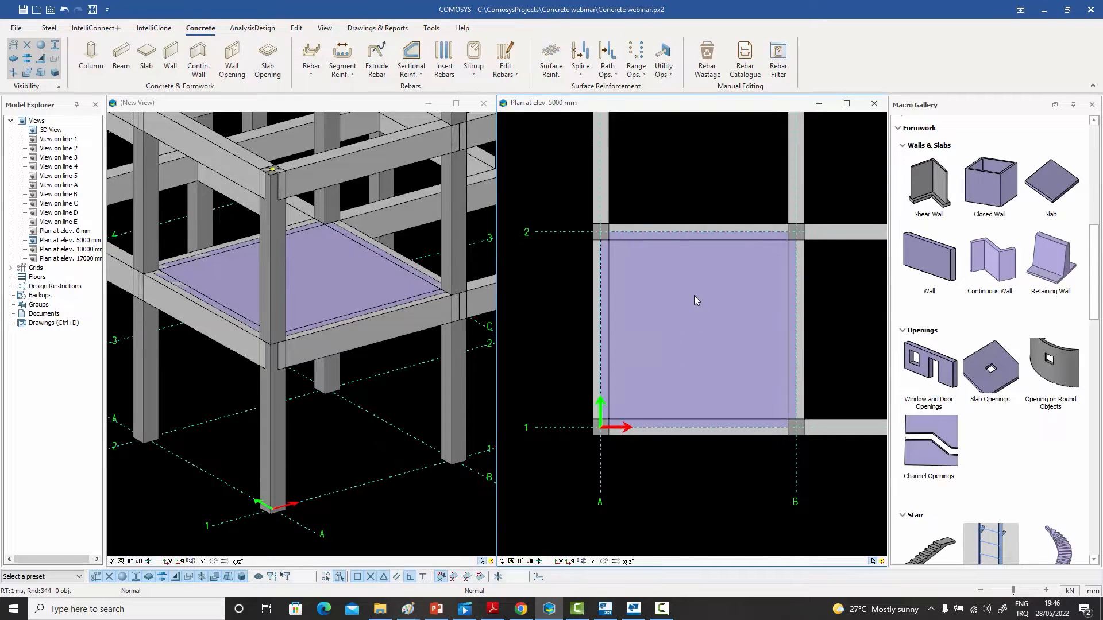
# Insert a slab opening from the Openings macros at the centre point of the slab in bay A–B/1–2
pyautogui.click(688, 292)
pyautogui.click(682, 147)
pyautogui.click(992, 379)
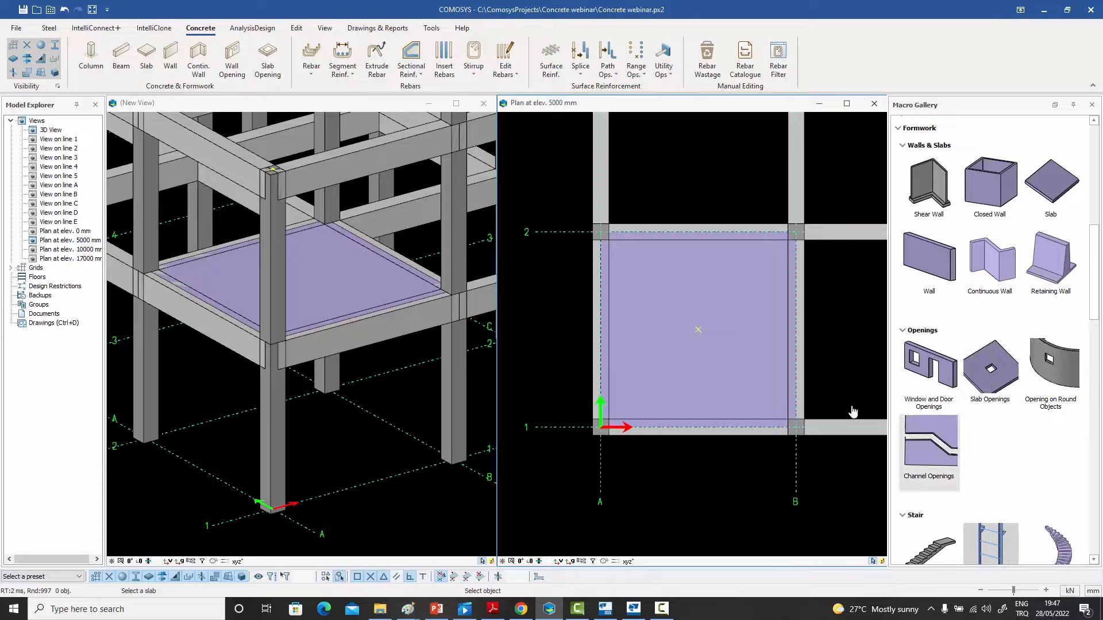
pyautogui.click(736, 354)
pyautogui.click(698, 329)
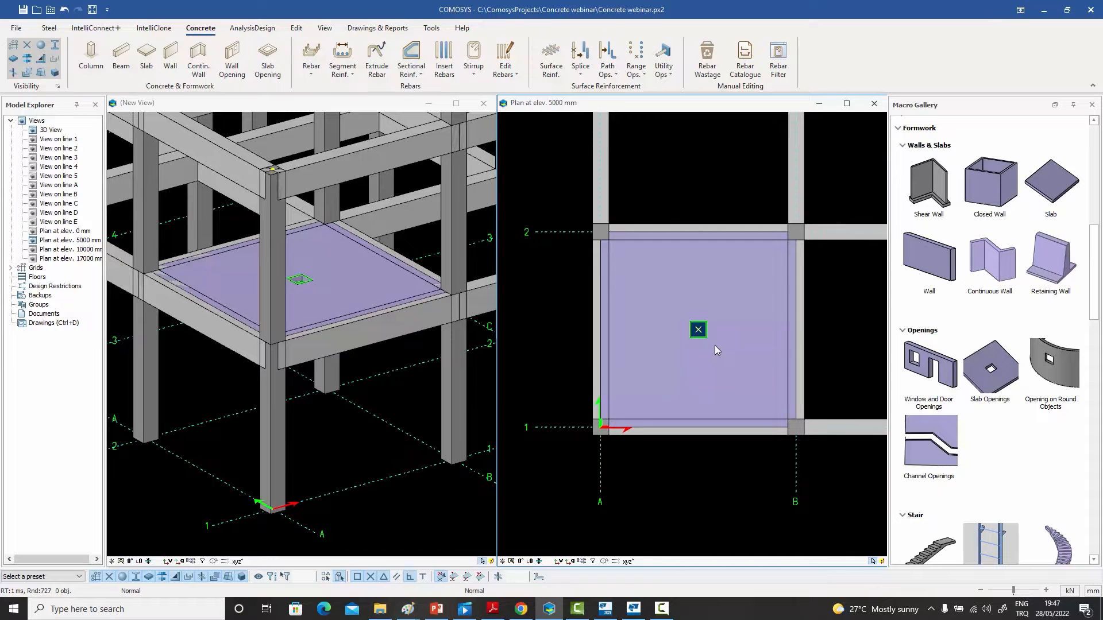
# Set the slab opening's dimensions to 1500 mm by 2500 mm and apply them
pyautogui.scroll(1, 715, 348)
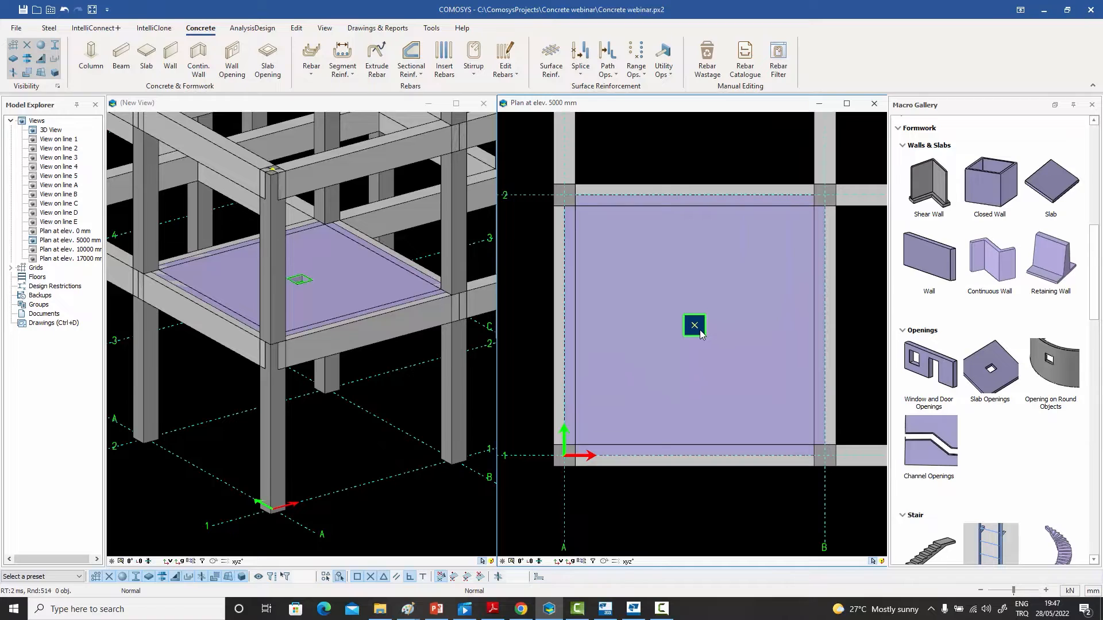
pyautogui.doubleClick(700, 330)
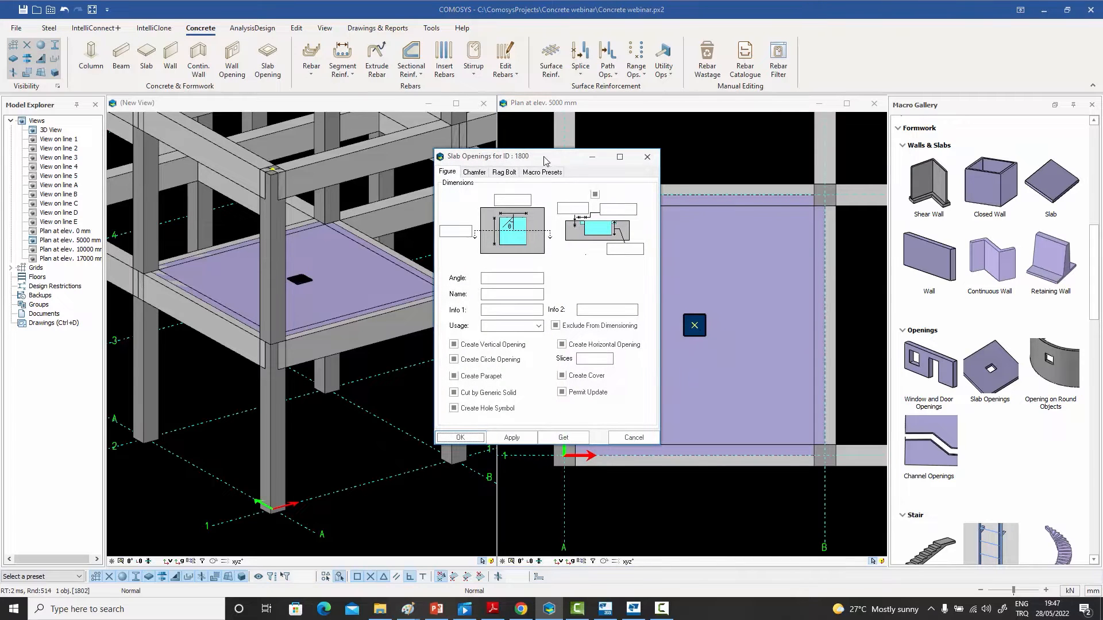
pyautogui.moveTo(544, 157); pyautogui.dragTo(450, 148)
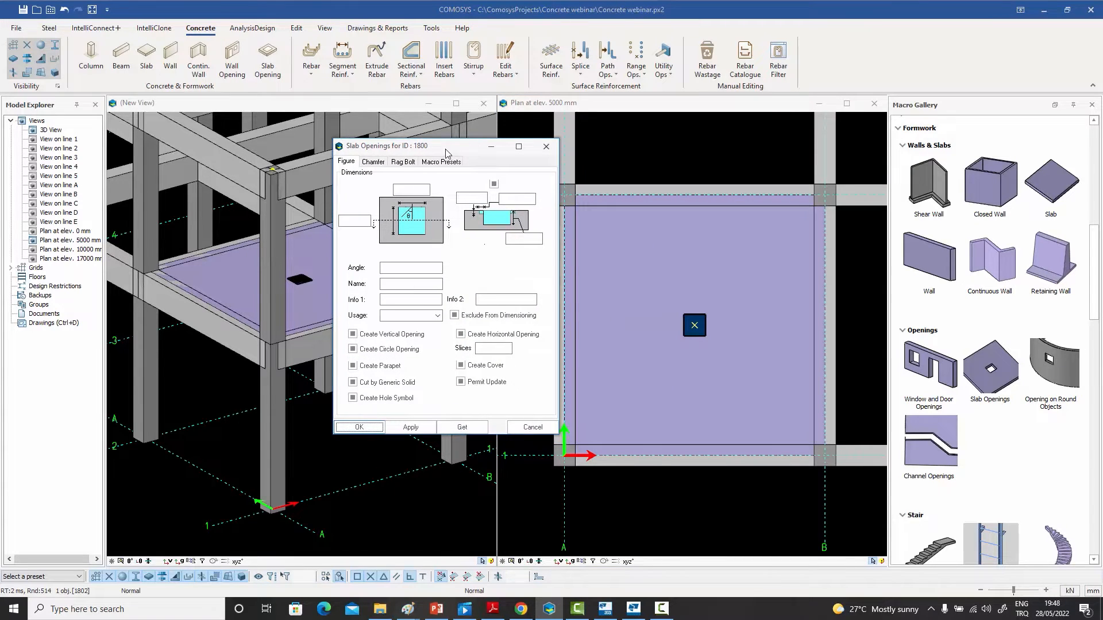
pyautogui.click(407, 190)
pyautogui.write('1500')
pyautogui.click(363, 221)
pyautogui.write('2500')
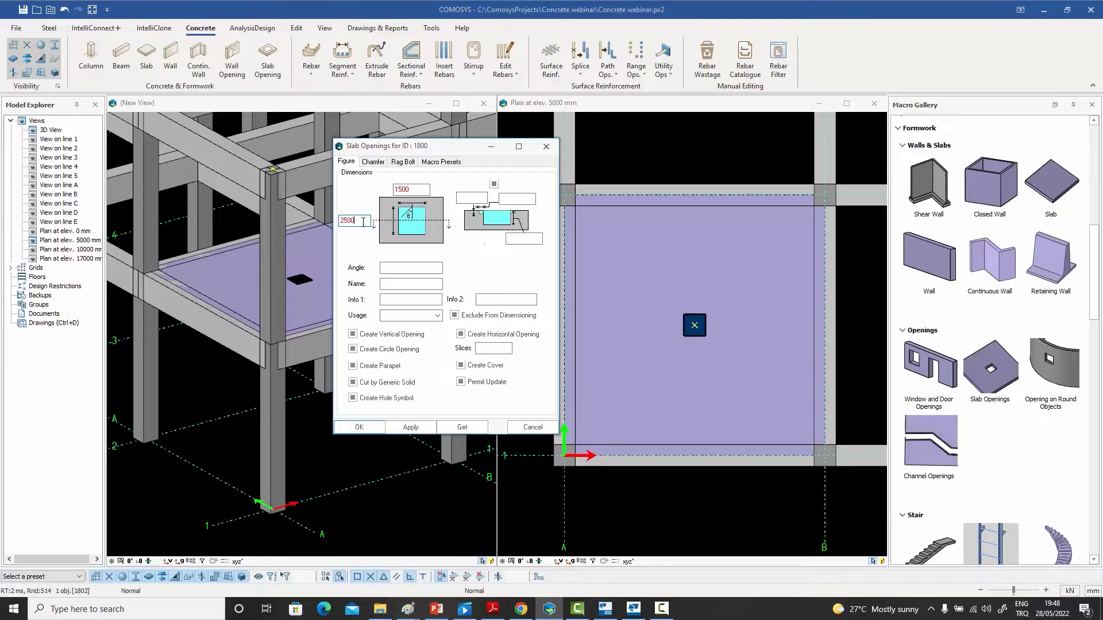
pyautogui.click(411, 428)
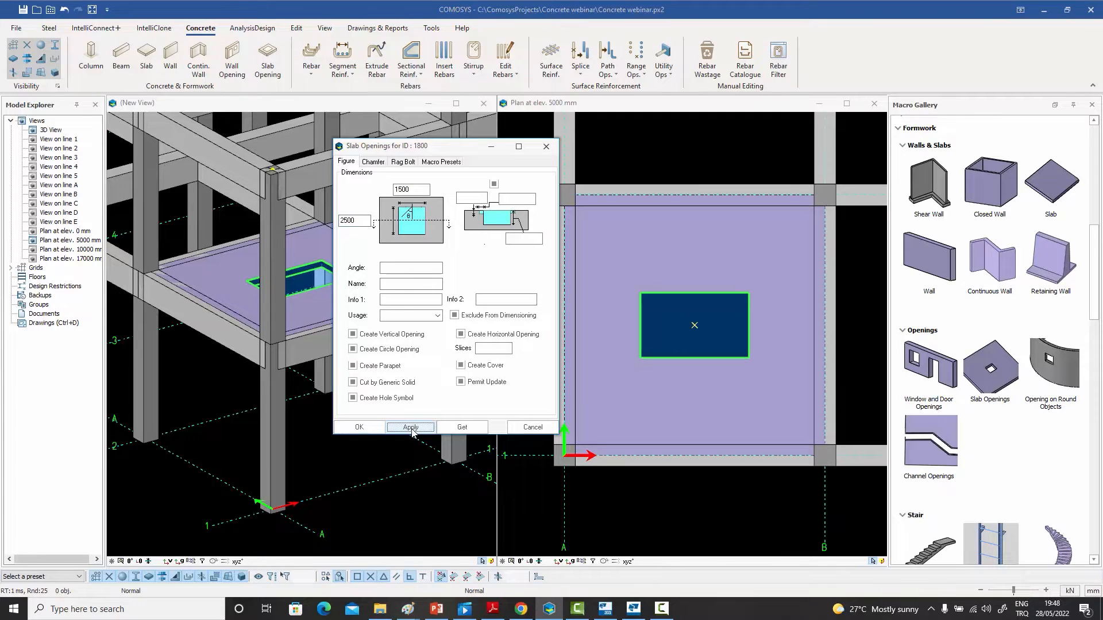
pyautogui.click(546, 146)
# Hide the opening's body in the 3D view while keeping it displayed in the 5000 mm plan view
pyautogui.moveTo(363, 287); pyautogui.dragTo(336, 278, button='middle')
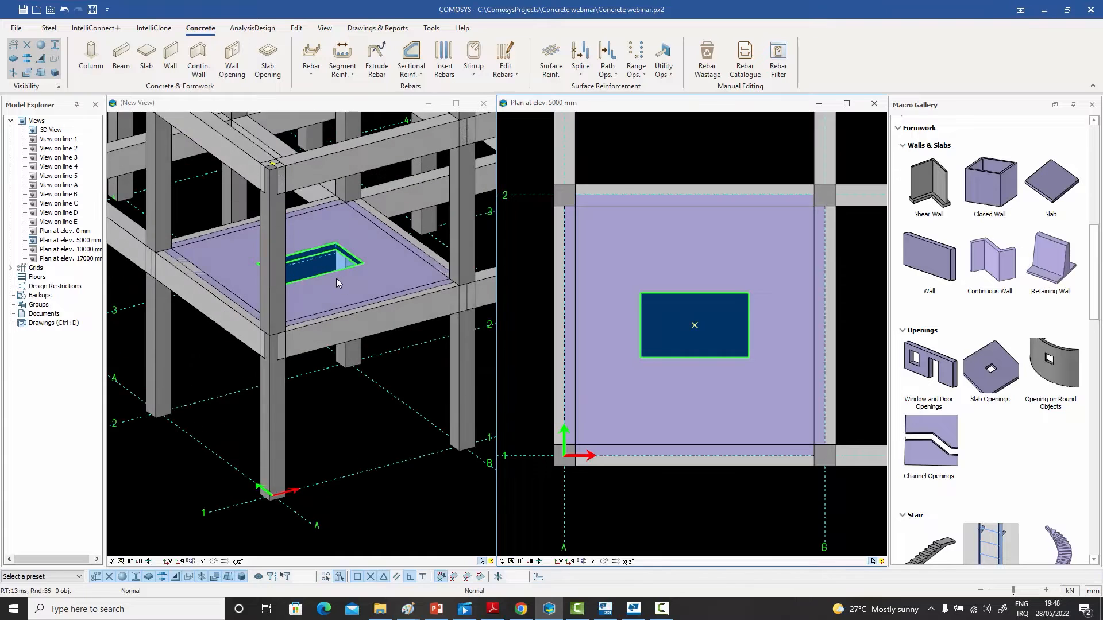
pyautogui.scroll(1, 324, 264)
pyautogui.scroll(-2, 324, 264)
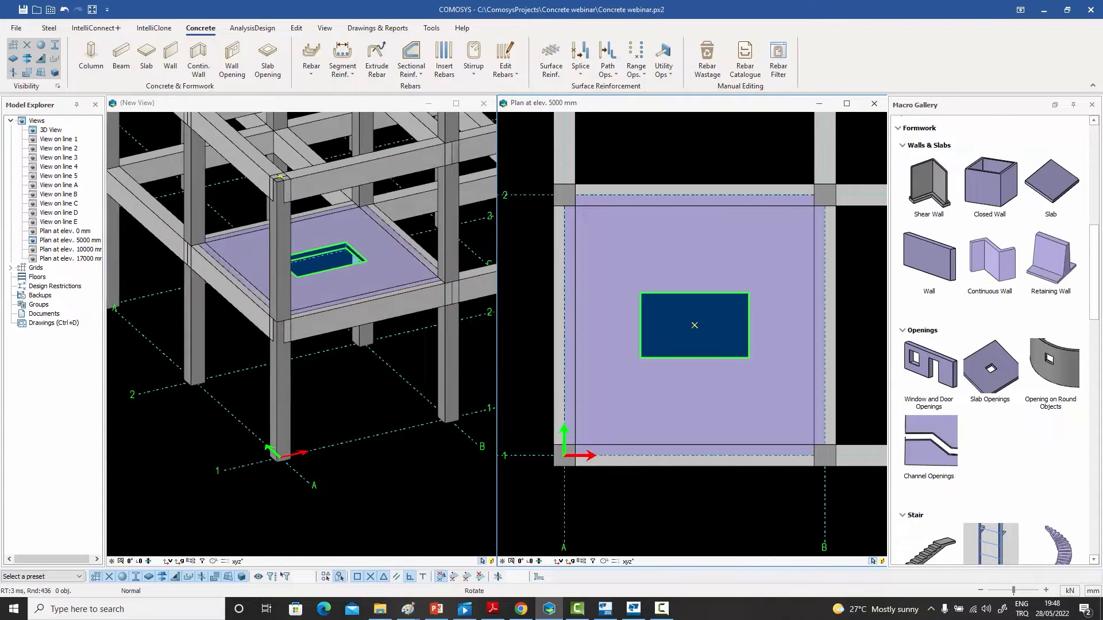
pyautogui.scroll(1, 323, 264)
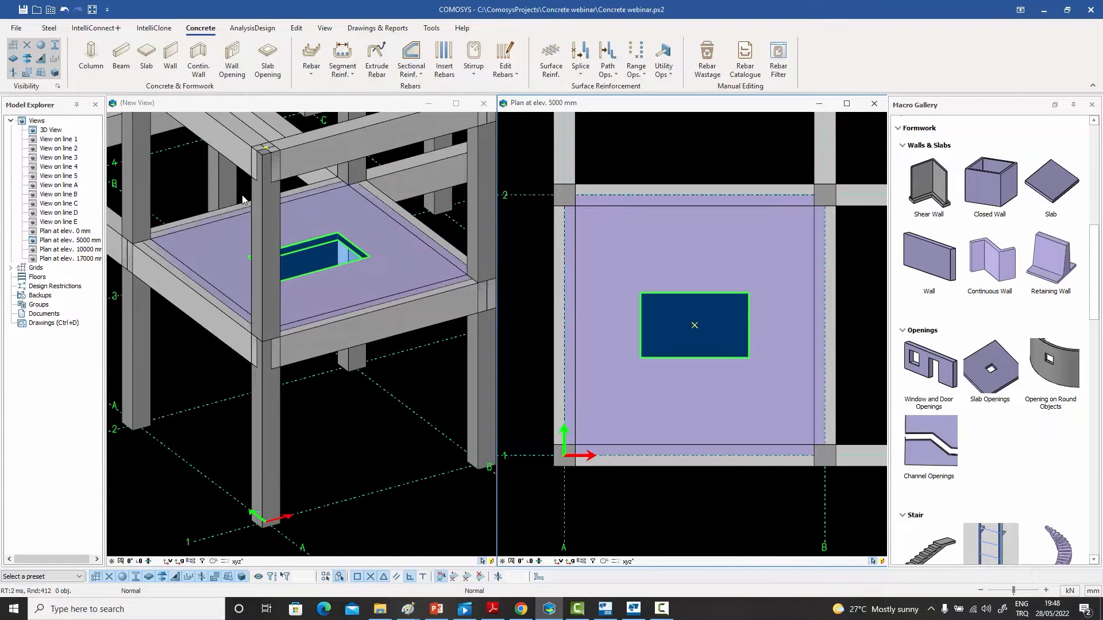
pyautogui.click(27, 73)
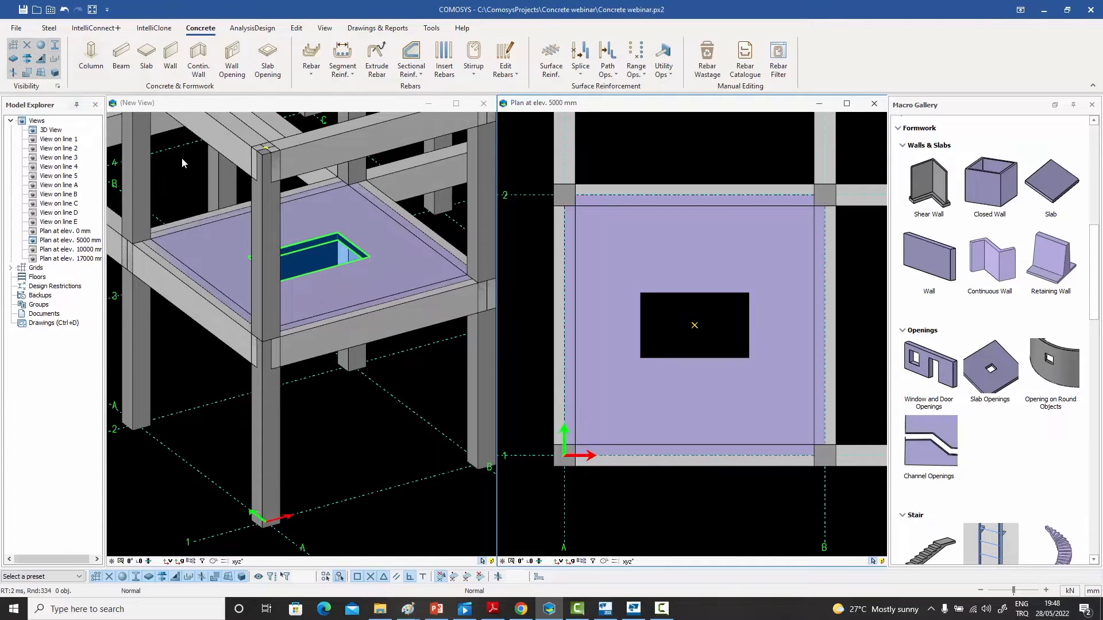
pyautogui.click(24, 72)
pyautogui.click(351, 390)
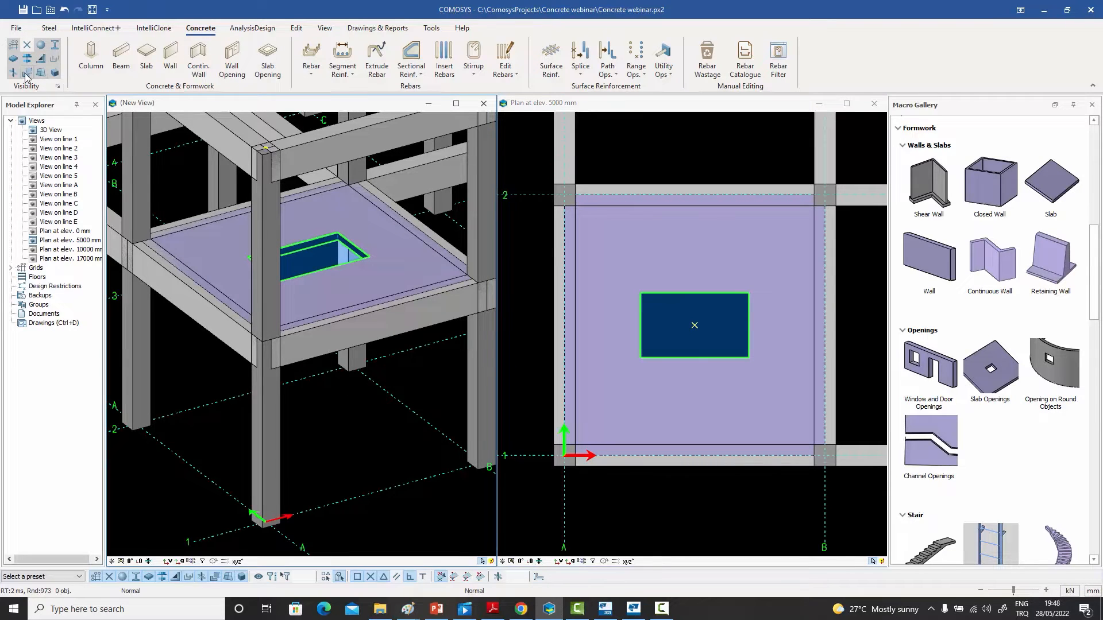
# Rotate the rectangular slab opening by setting its angle to 30 degrees
pyautogui.scroll(2, 667, 193)
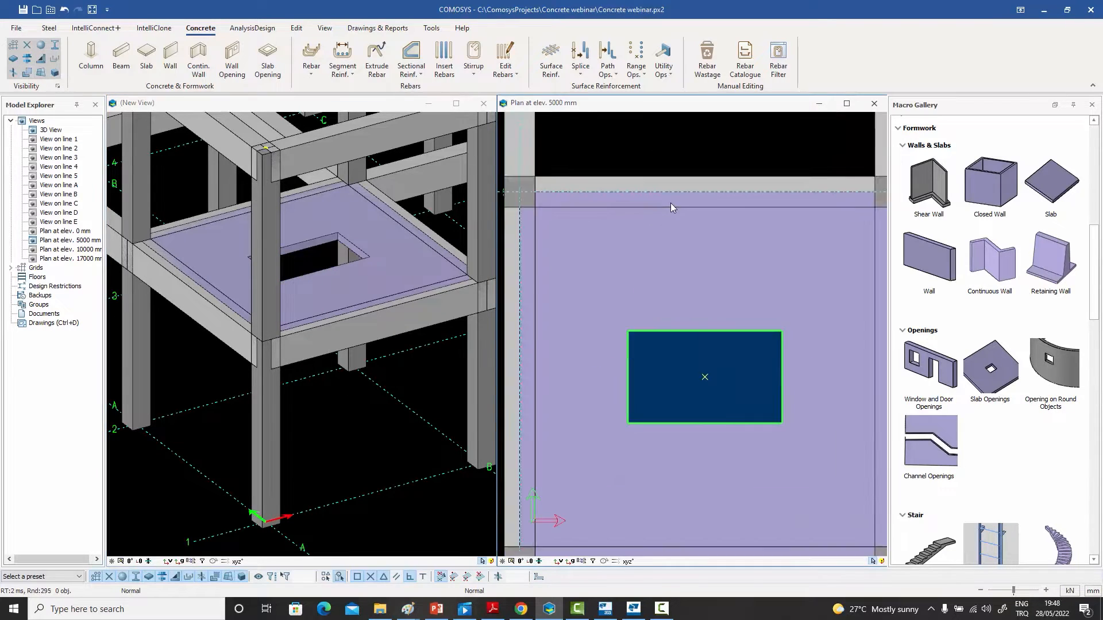
pyautogui.scroll(-1, 670, 202)
pyautogui.moveTo(674, 322); pyautogui.dragTo(673, 303, button='middle')
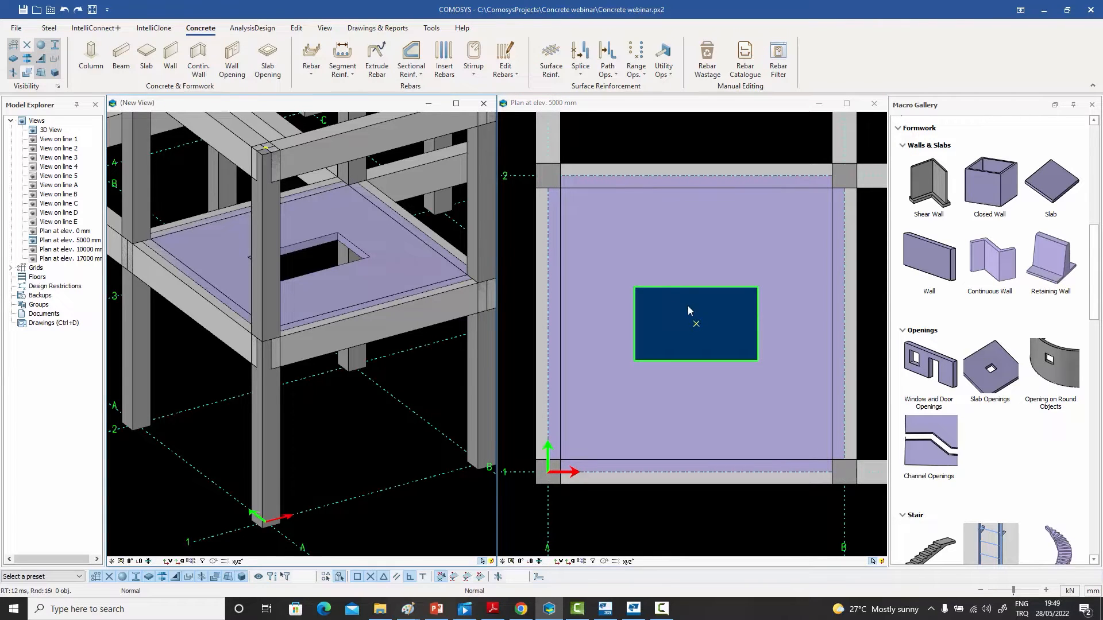
pyautogui.doubleClick(687, 310)
pyautogui.moveTo(530, 156); pyautogui.dragTo(451, 110)
pyautogui.click(429, 230)
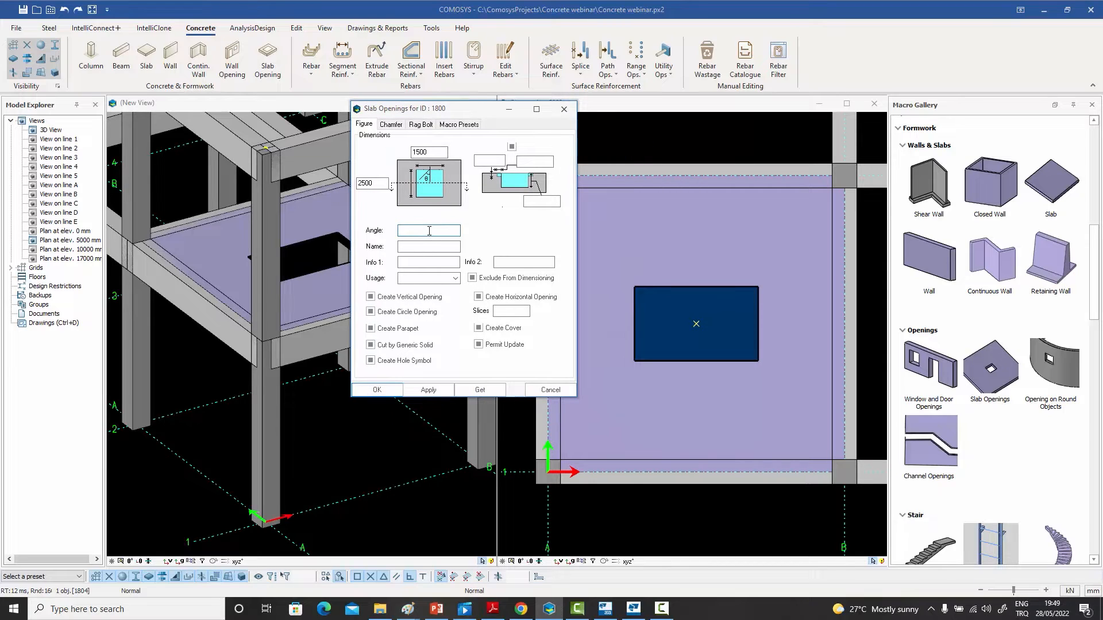
pyautogui.write('30')
pyautogui.click(377, 390)
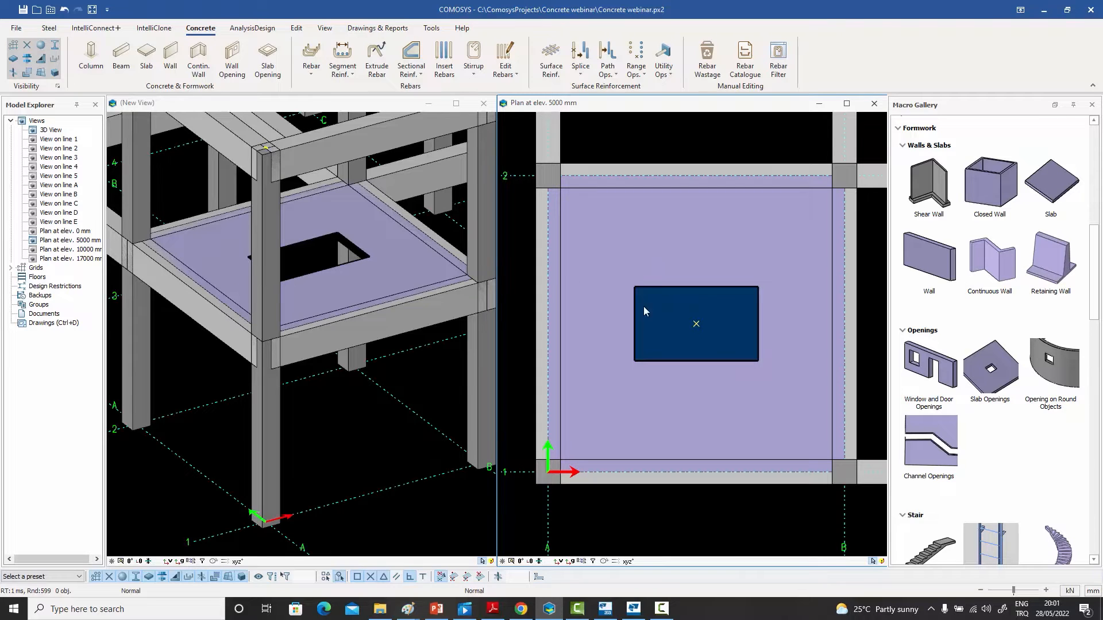
# Change the rectangular slab opening to a circular one with the Create Circle Opening option
pyautogui.doubleClick(676, 315)
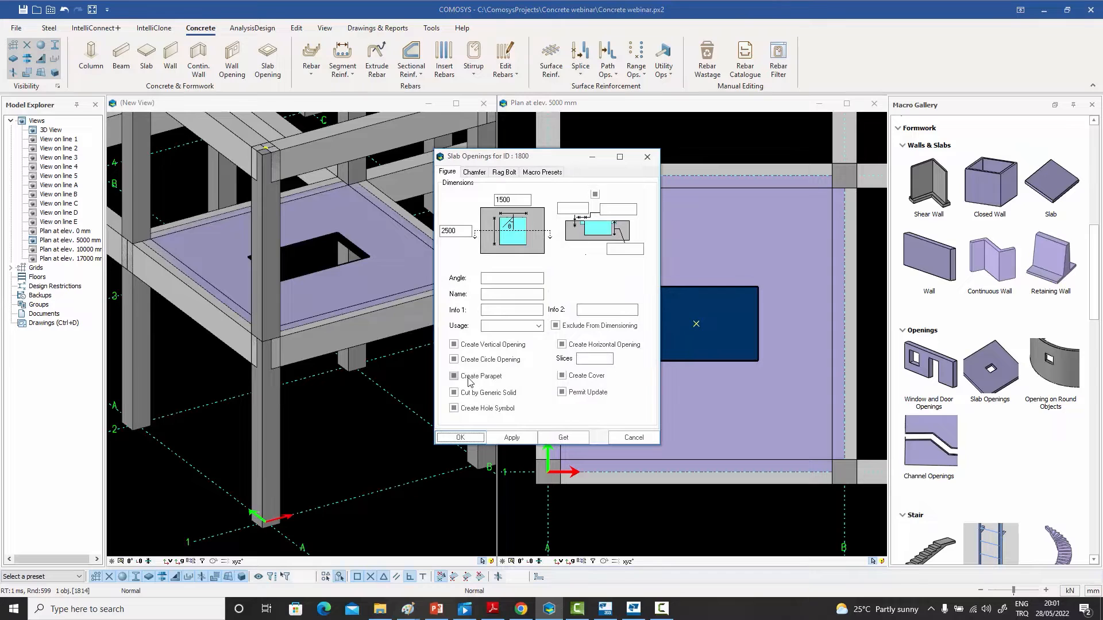
pyautogui.click(454, 360)
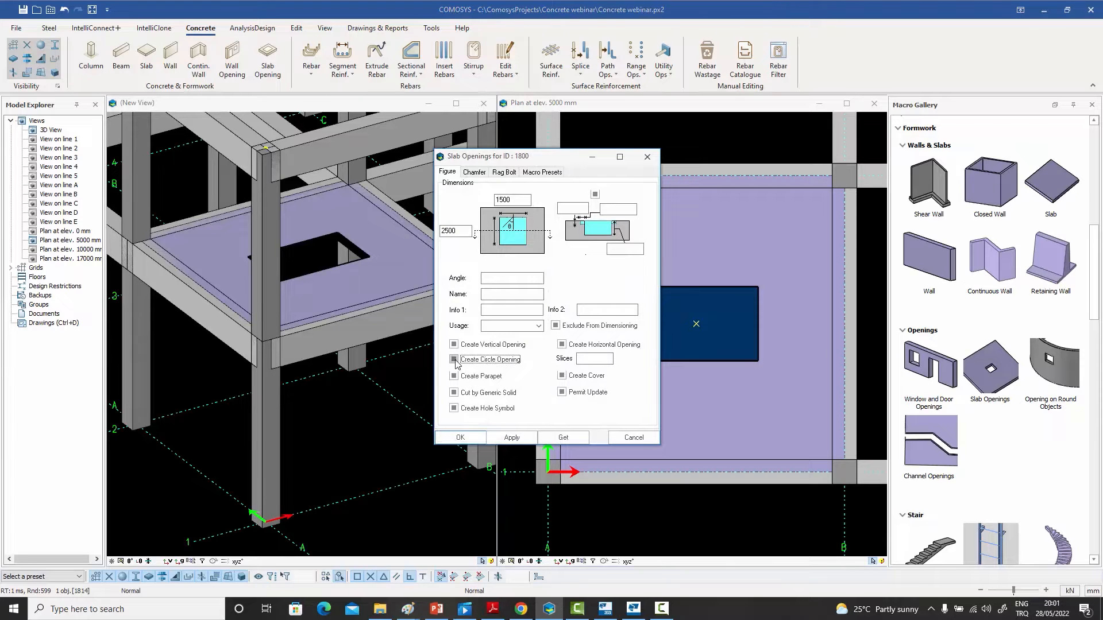
pyautogui.click(455, 439)
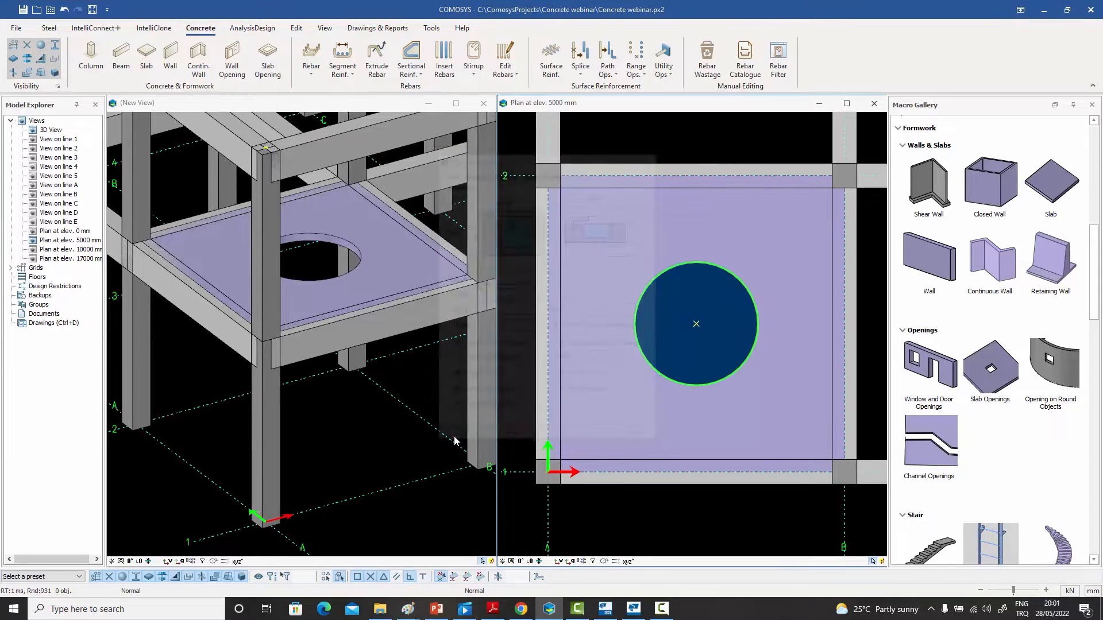
# Turn off Create Circle Opening to make the slab opening rectangular again
pyautogui.doubleClick(682, 294)
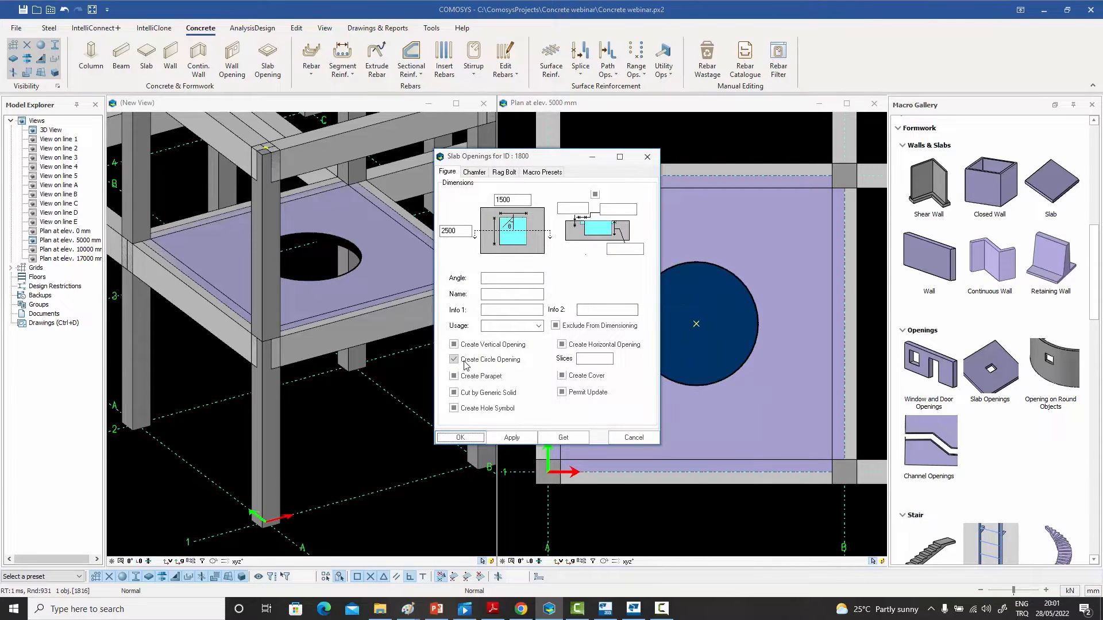
pyautogui.click(464, 363)
pyautogui.click(460, 438)
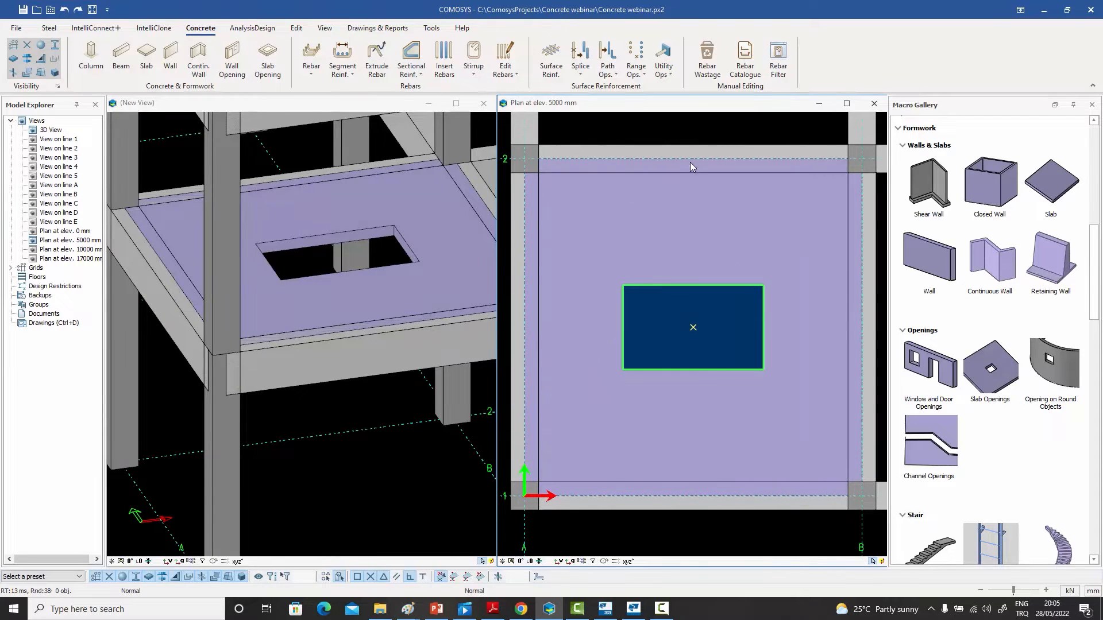
# Add a parapet around the rectangular slab opening by enabling its Create Parapet option
pyautogui.doubleClick(668, 312)
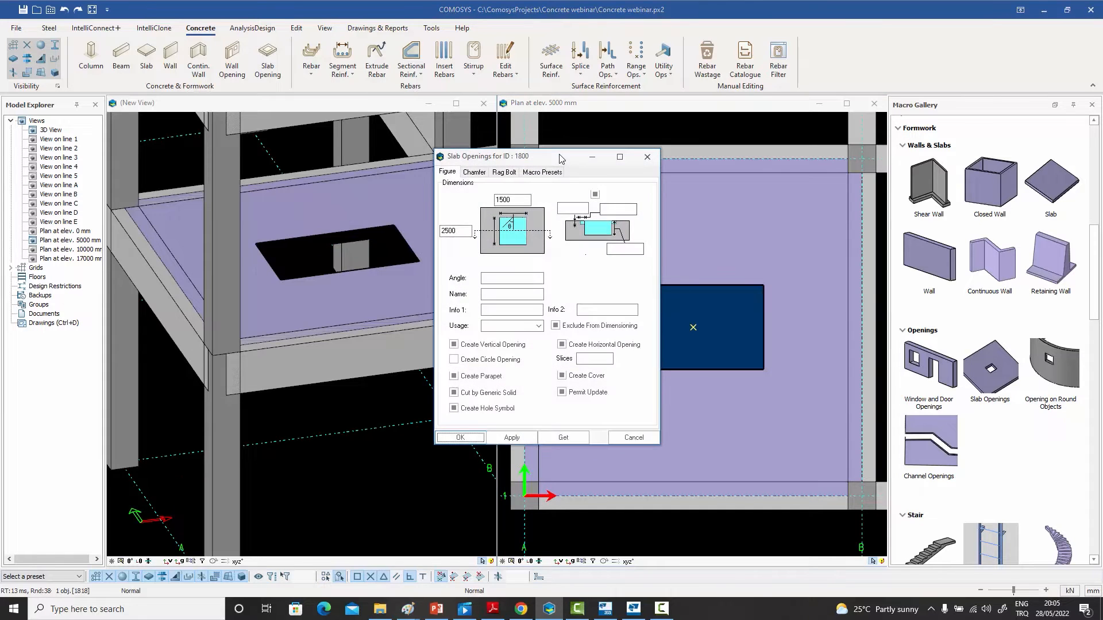
pyautogui.moveTo(559, 153); pyautogui.dragTo(700, 135)
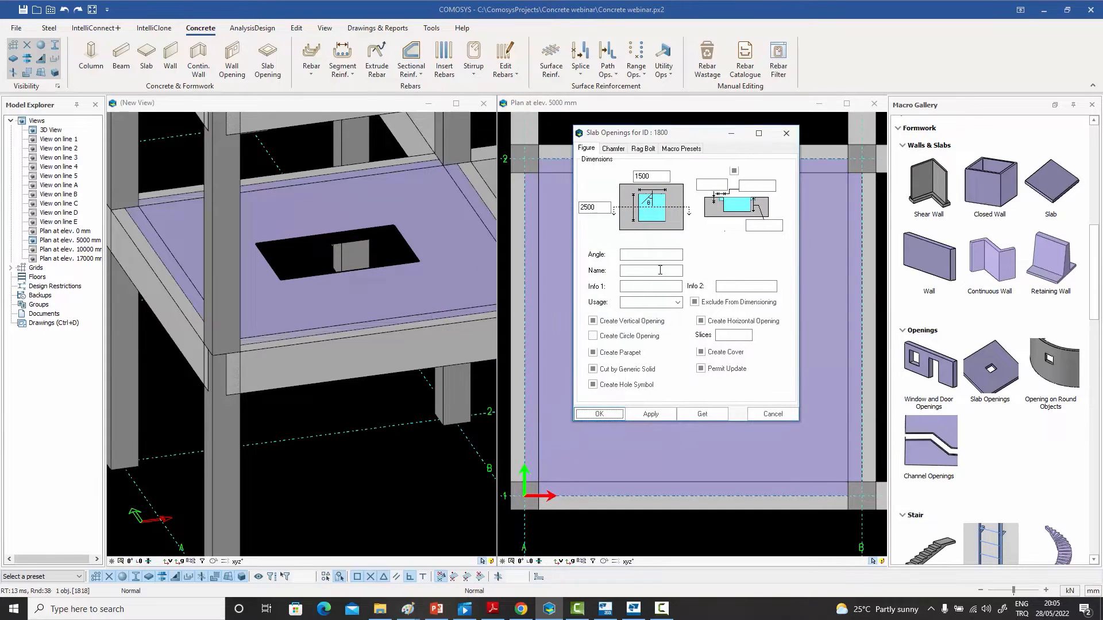
pyautogui.click(594, 354)
pyautogui.click(595, 354)
pyautogui.click(600, 414)
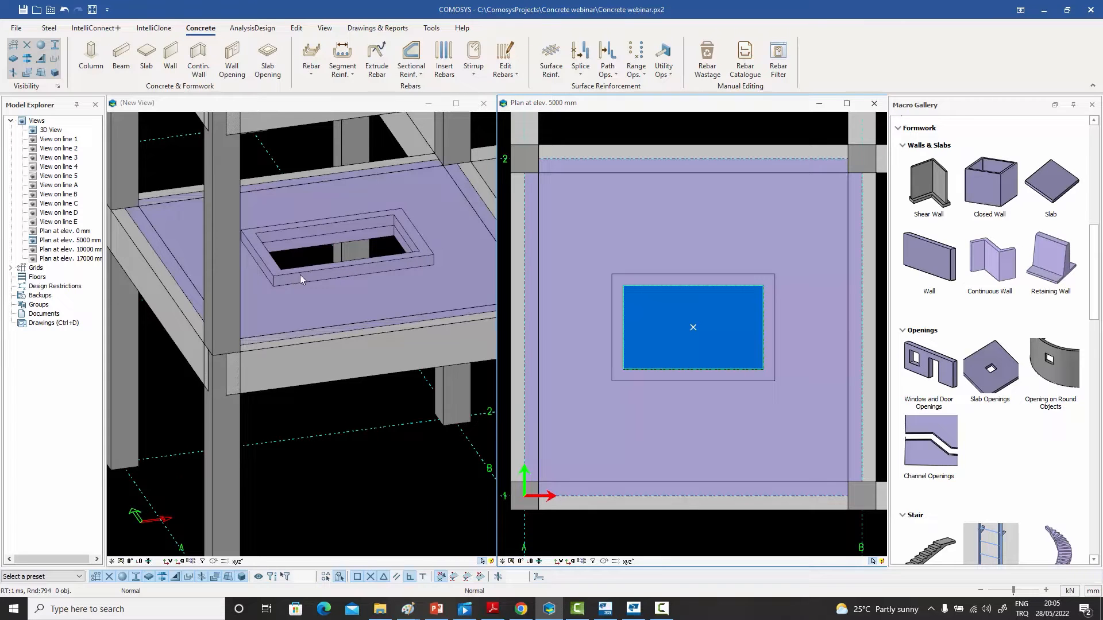
# Set the parapet around the slab opening to a height of 500 mm and a thickness of 300 mm
pyautogui.doubleClick(381, 265)
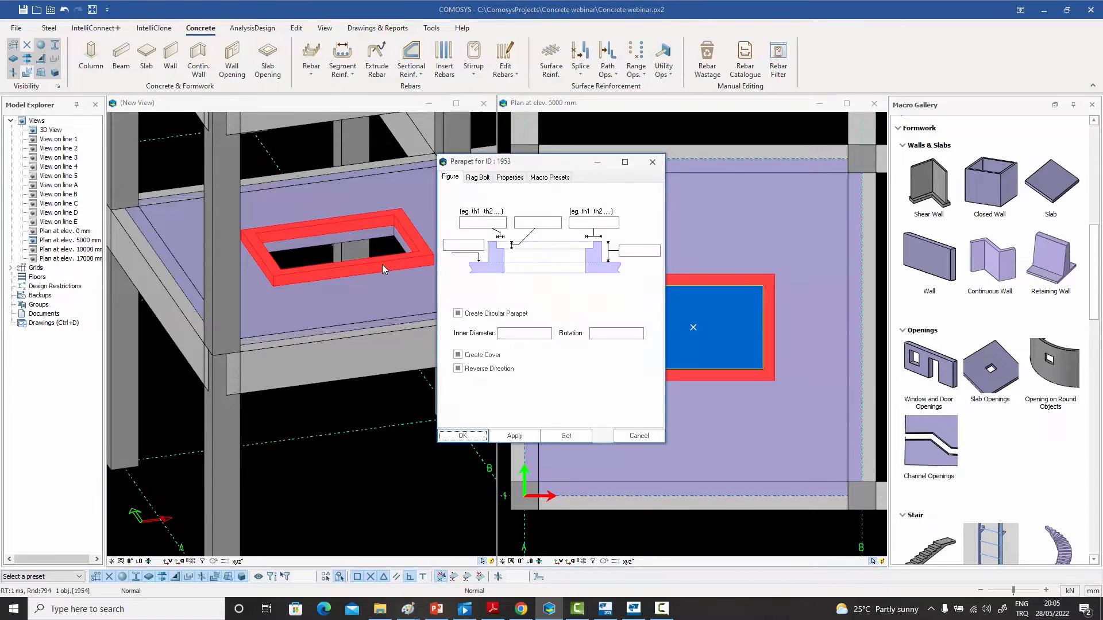
pyautogui.moveTo(509, 157); pyautogui.dragTo(615, 151)
pyautogui.click(737, 244)
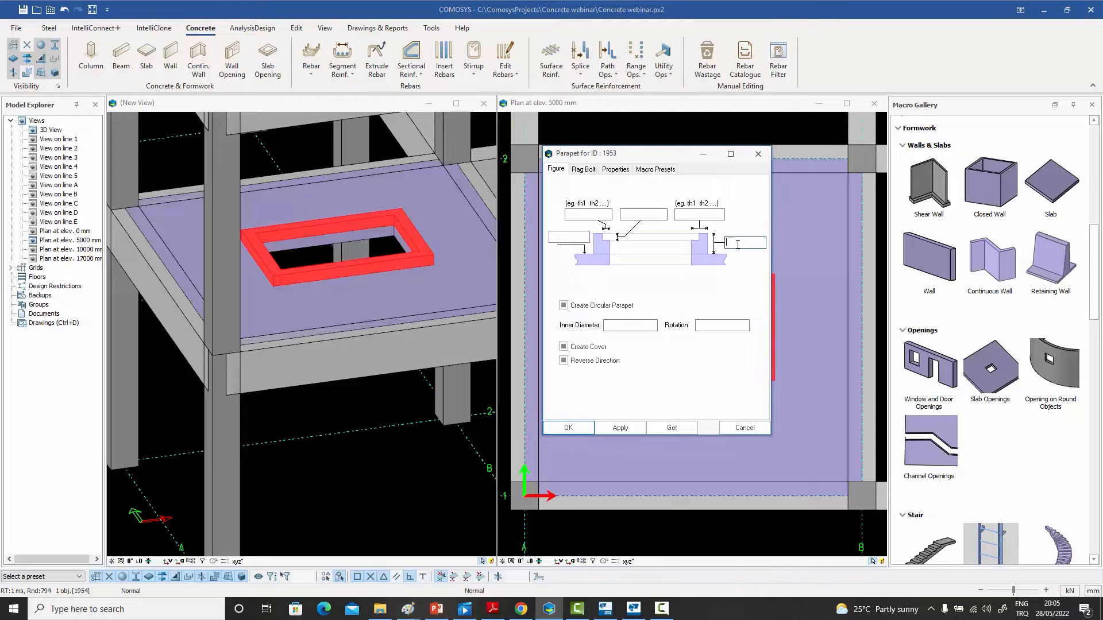
pyautogui.write('500')
pyautogui.click(700, 214)
pyautogui.write('300')
pyautogui.click(629, 431)
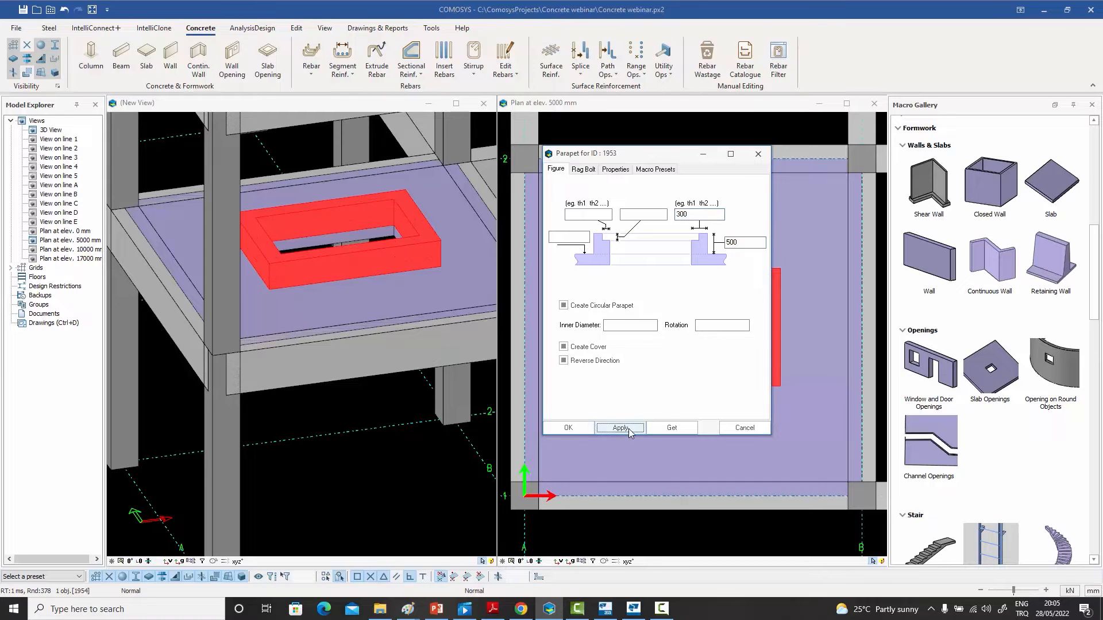
pyautogui.click(581, 426)
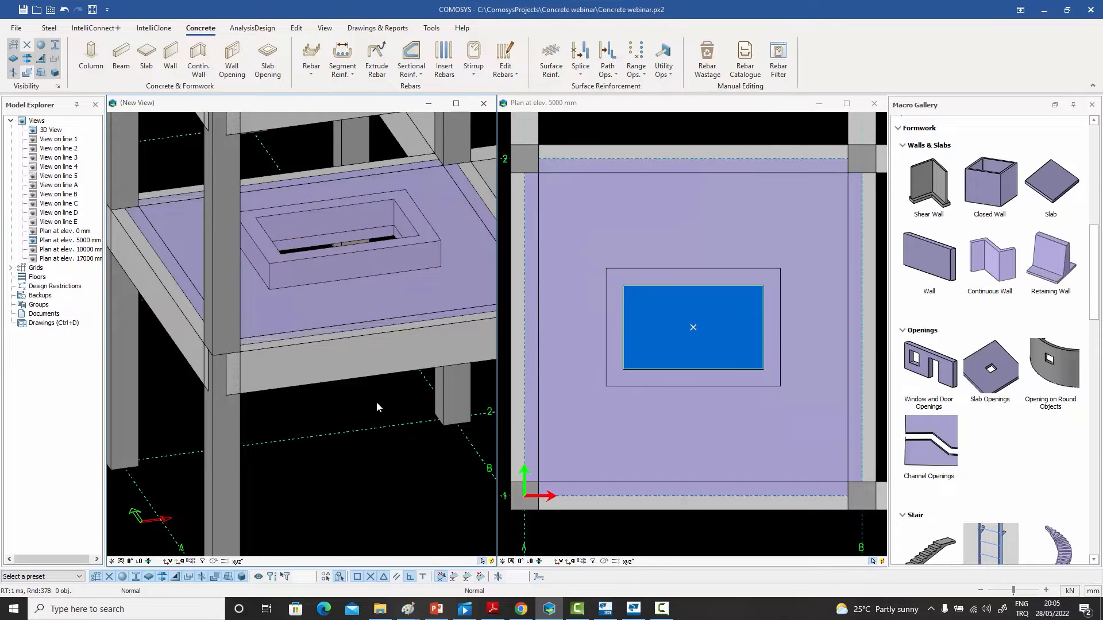
# Give the parapet around the slab opening a stepped inner ledge by setting the step's thickness to 100 mm
pyautogui.moveTo(377, 402)
pyautogui.mouseDown(button='middle')
pyautogui.moveTo(381, 414)
pyautogui.moveTo(378, 404)
pyautogui.mouseUp(button='middle')
pyautogui.doubleClick(351, 236)
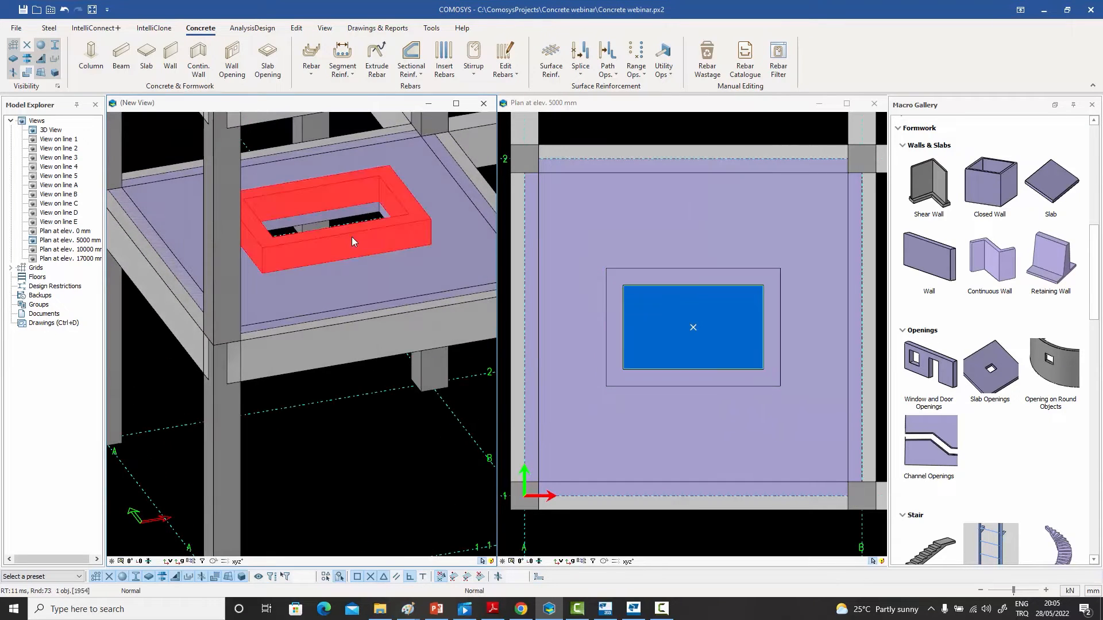
pyautogui.moveTo(497, 166); pyautogui.dragTo(612, 165)
pyautogui.click(602, 222)
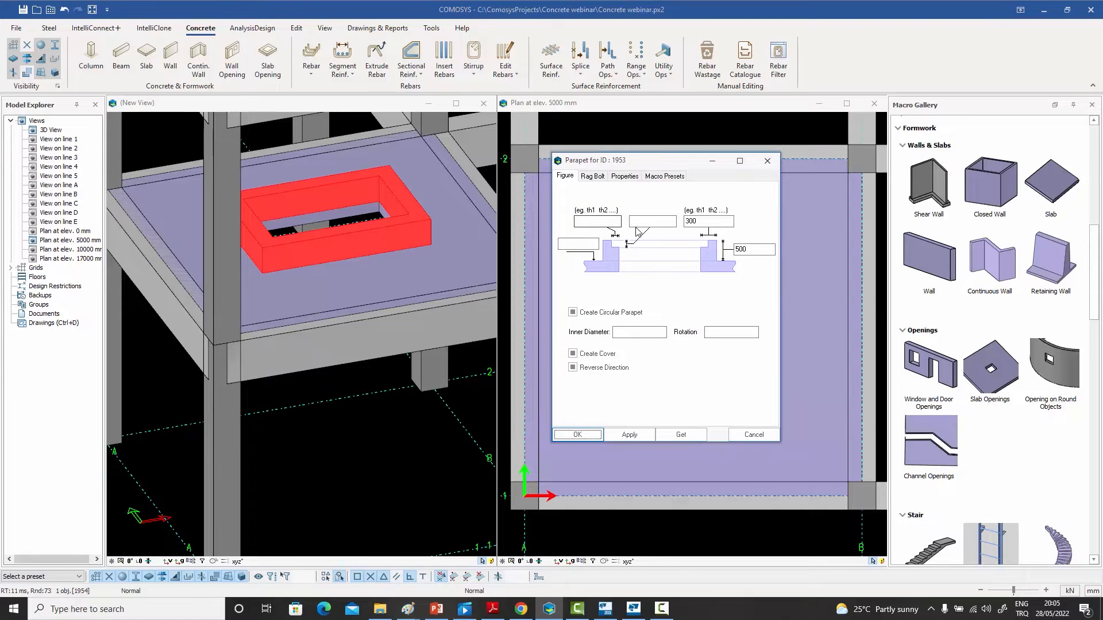
pyautogui.write('100')
pyautogui.click(578, 435)
pyautogui.scroll(4, 373, 185)
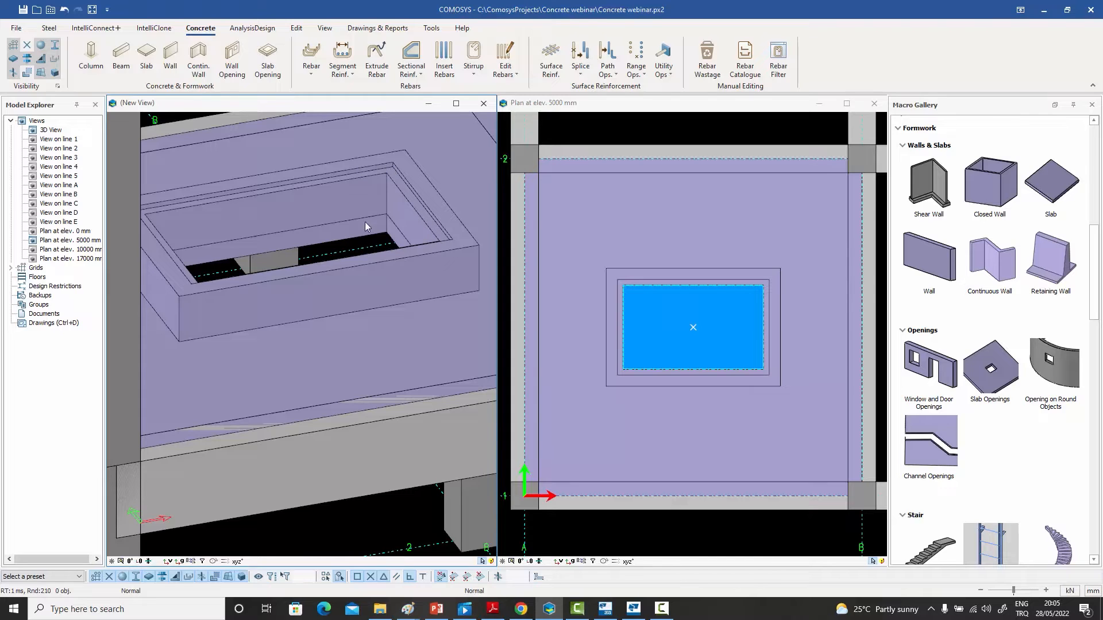
pyautogui.scroll(-2, 408, 207)
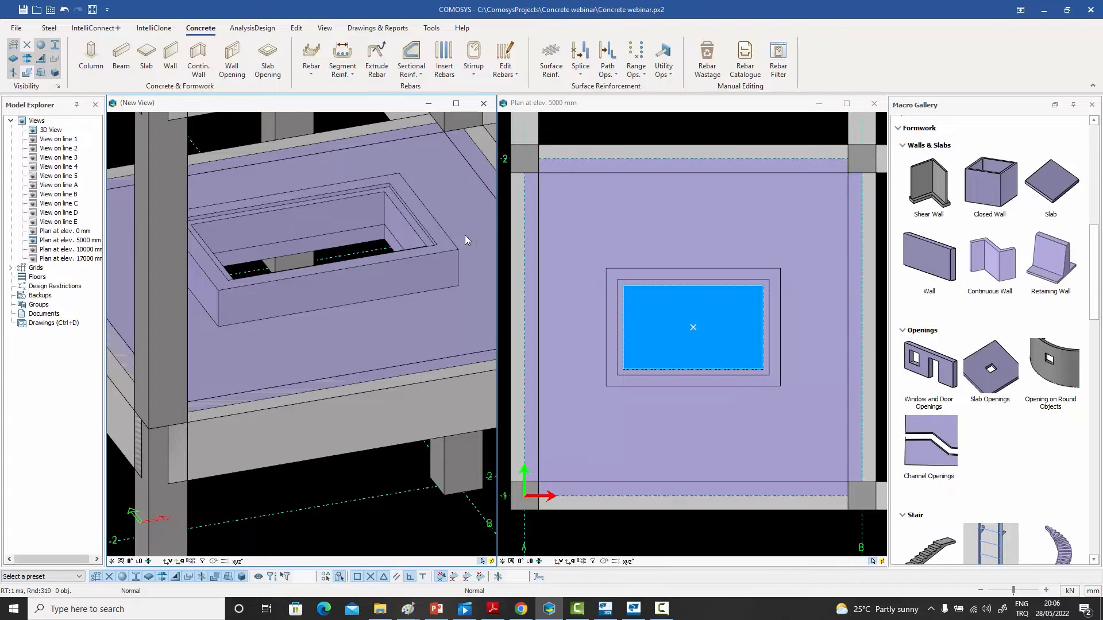
# Add a cover over the parapet opening by enabling the parapet's Create Cover option
pyautogui.doubleClick(409, 263)
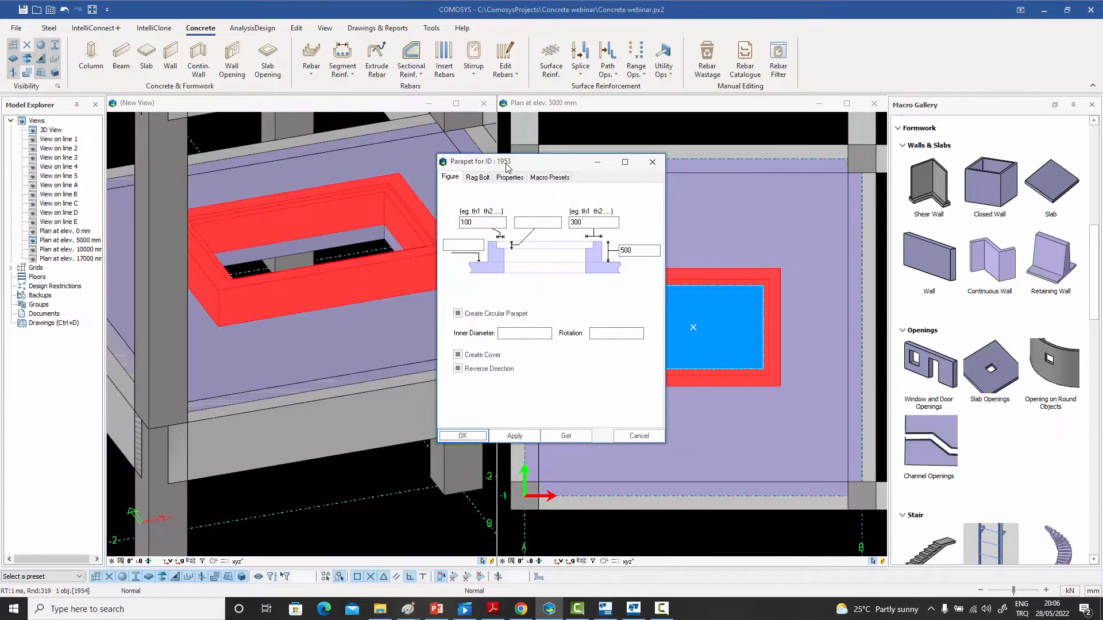
pyautogui.moveTo(606, 151); pyautogui.dragTo(608, 150)
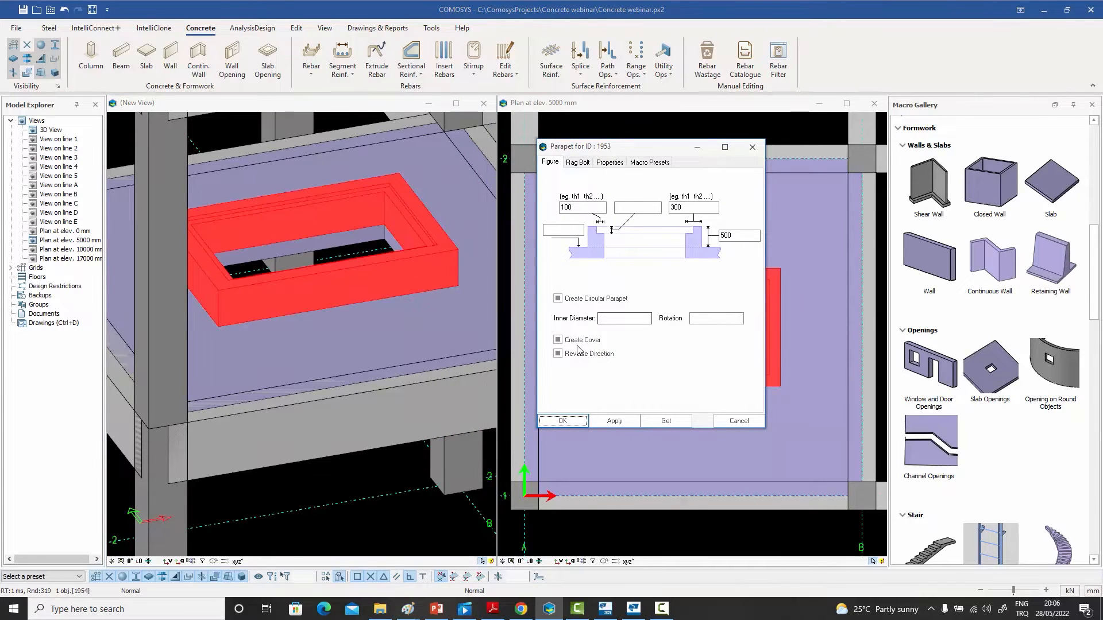
pyautogui.click(558, 340)
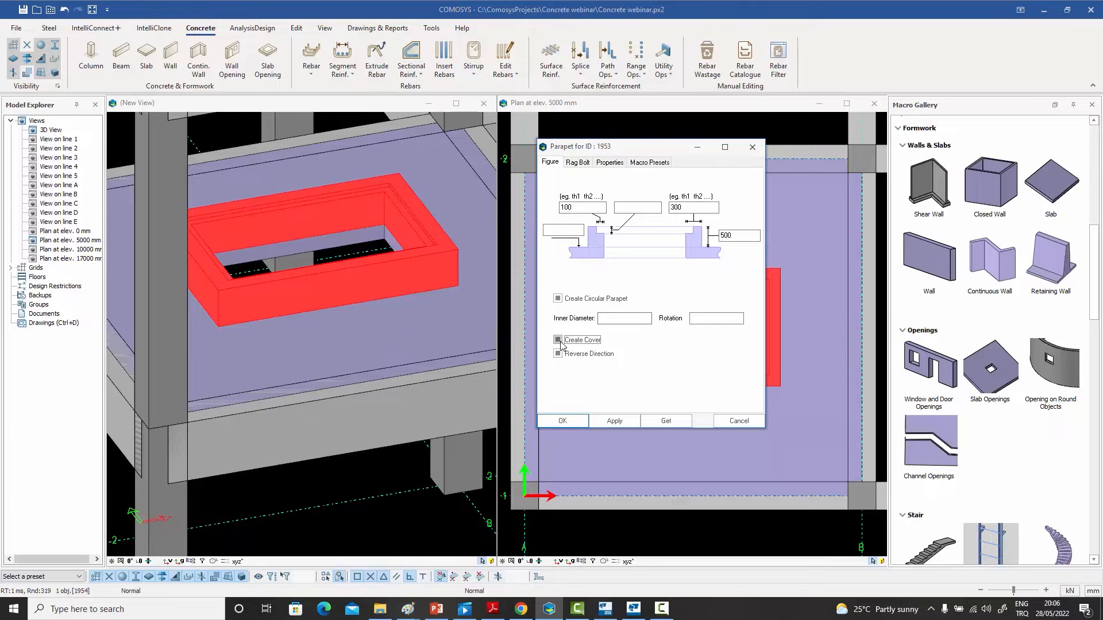
pyautogui.click(563, 422)
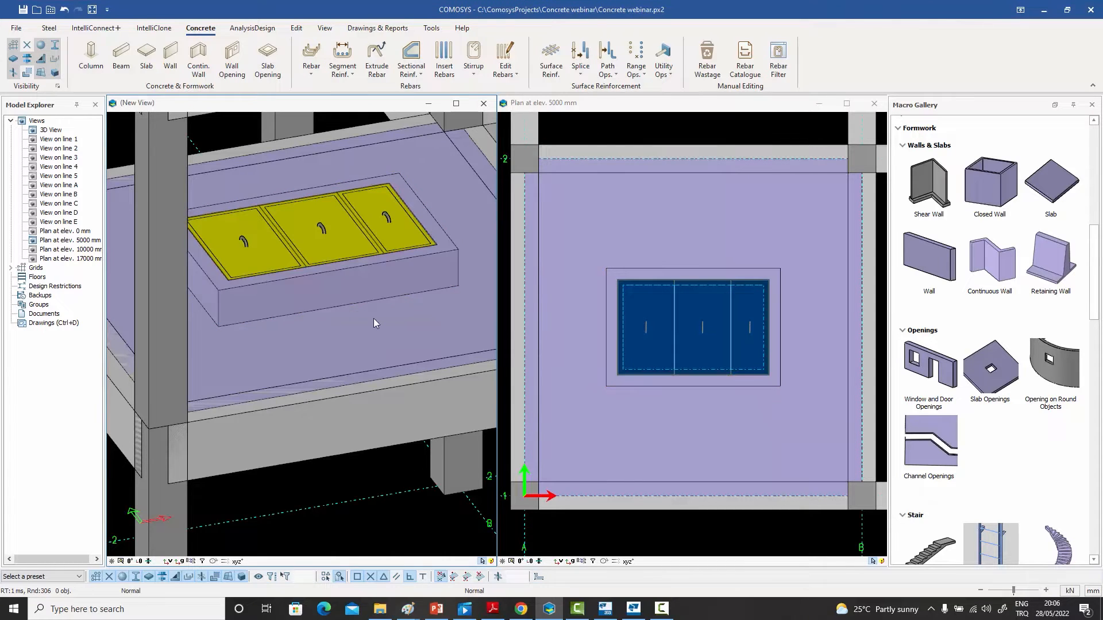
# Examine the parapet cover up close and select its panels individually to check how it is divided
pyautogui.scroll(-1, 370, 315)
pyautogui.moveTo(370, 315); pyautogui.dragTo(343, 279, button='middle')
pyautogui.scroll(1, 343, 278)
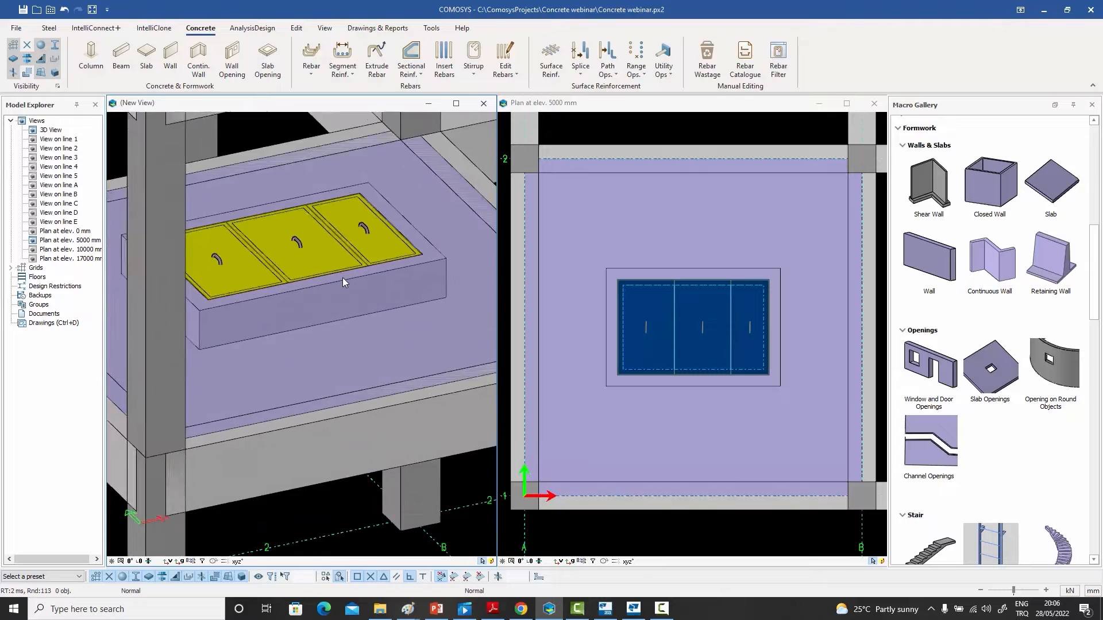
pyautogui.scroll(1, 342, 278)
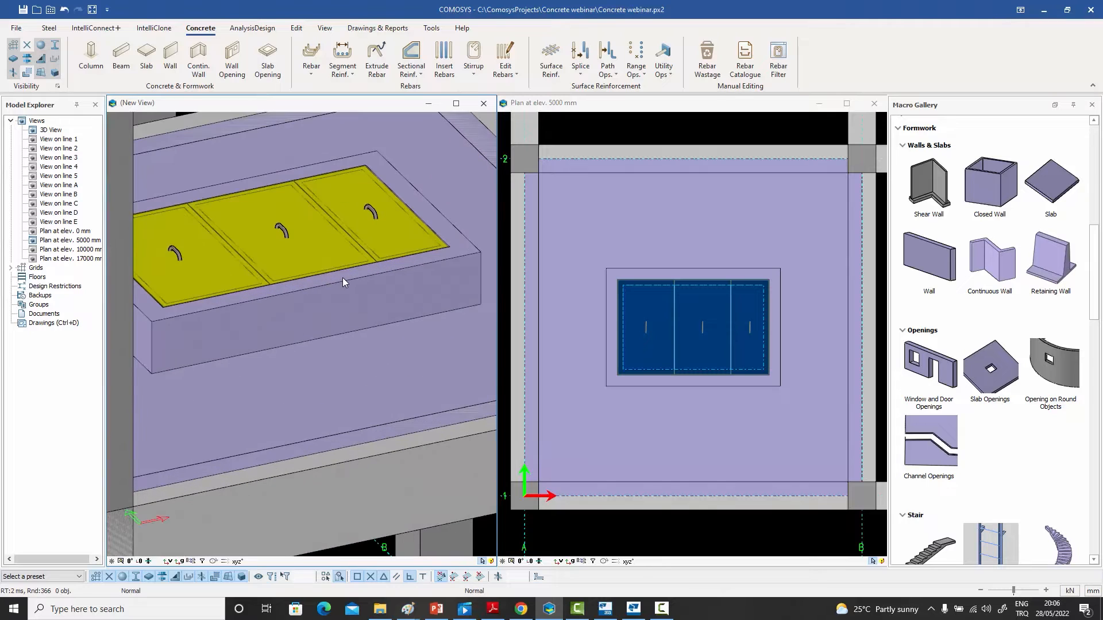
pyautogui.click(263, 264)
pyautogui.click(380, 238)
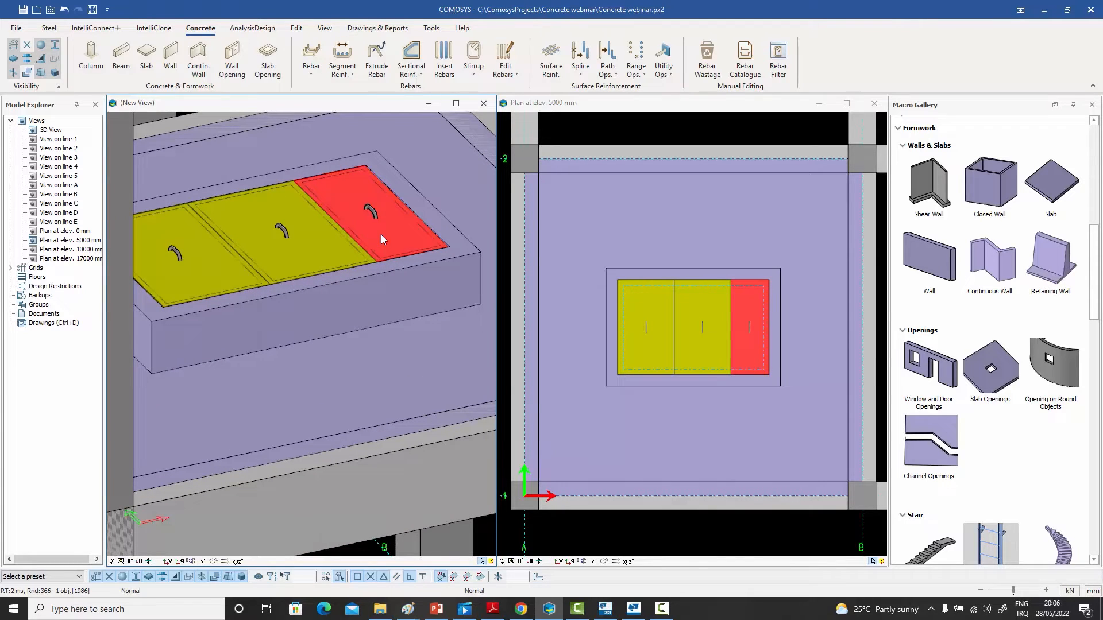
pyautogui.click(315, 250)
pyautogui.scroll(-5, 319, 260)
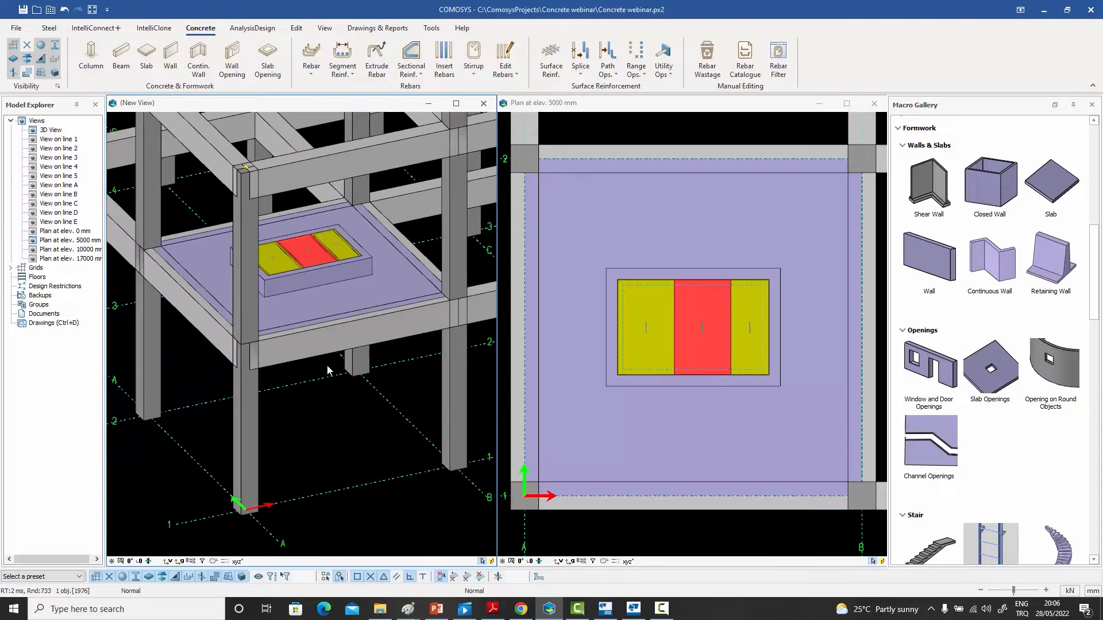
pyautogui.click(322, 421)
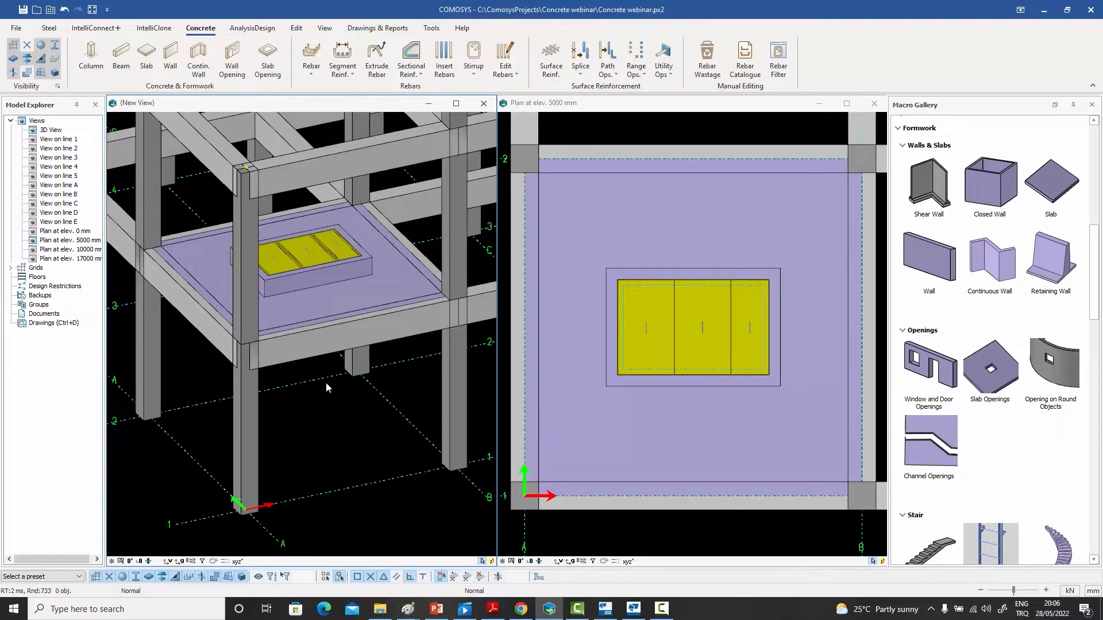
pyautogui.scroll(3, 325, 381)
pyautogui.moveTo(325, 381); pyautogui.dragTo(324, 403, button='middle')
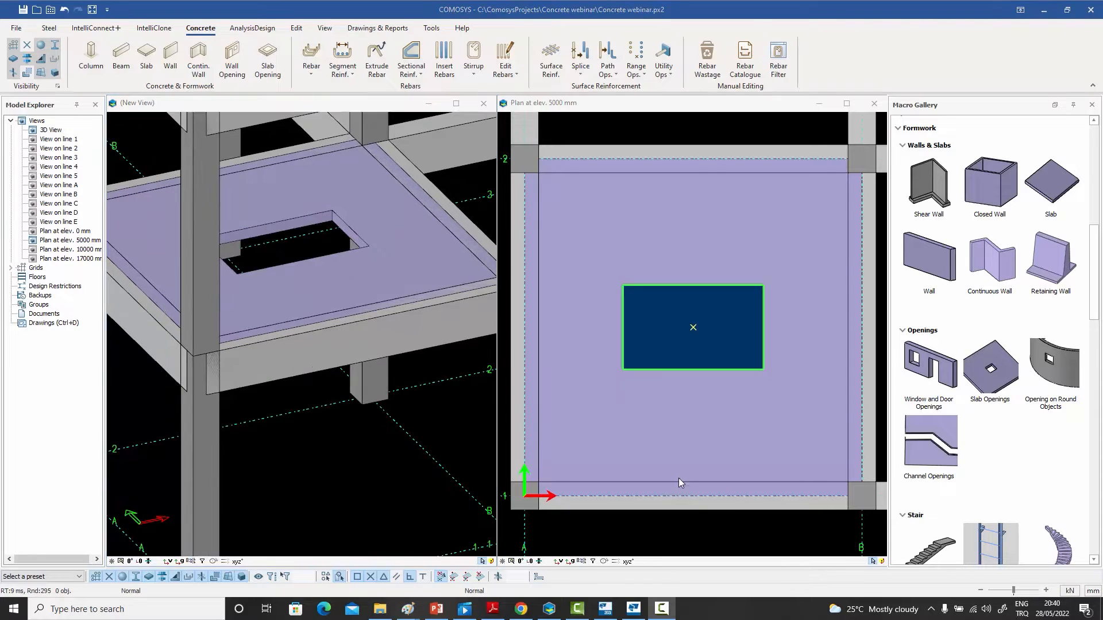
# Add a recessed edge around the rectangular slab opening by enabling the recess option with both dimensions at 50 mm
pyautogui.doubleClick(662, 336)
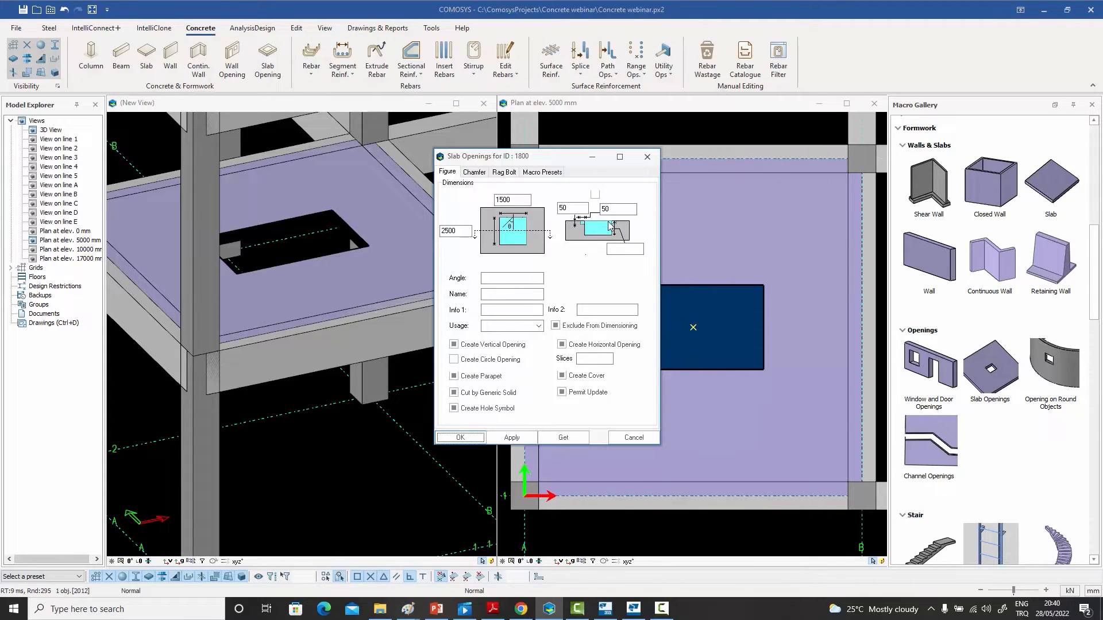
pyautogui.click(595, 194)
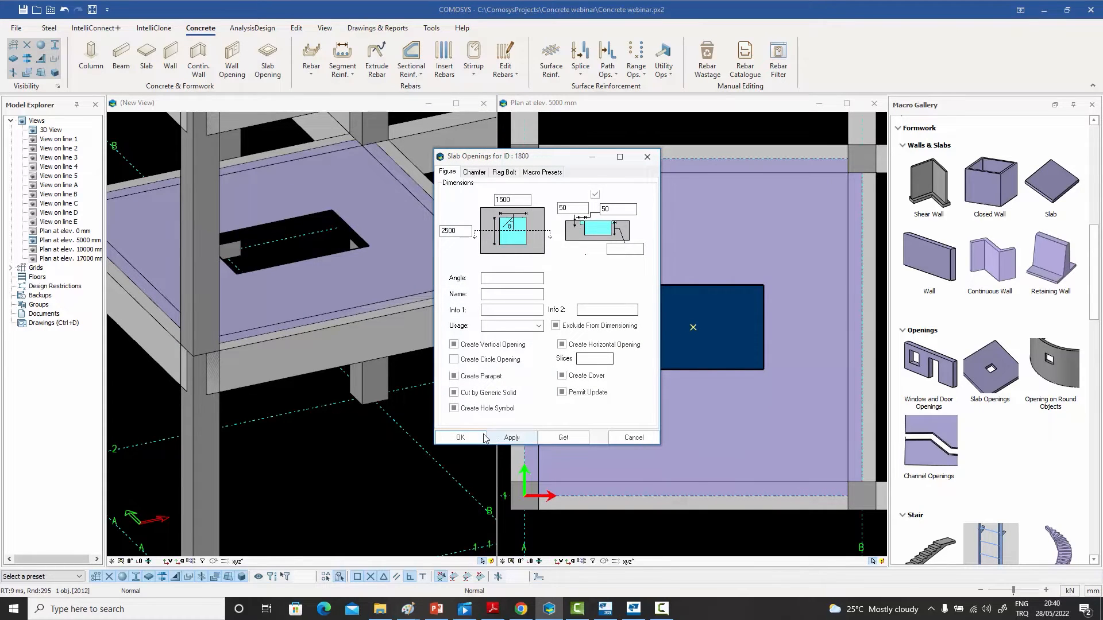
pyautogui.click(466, 439)
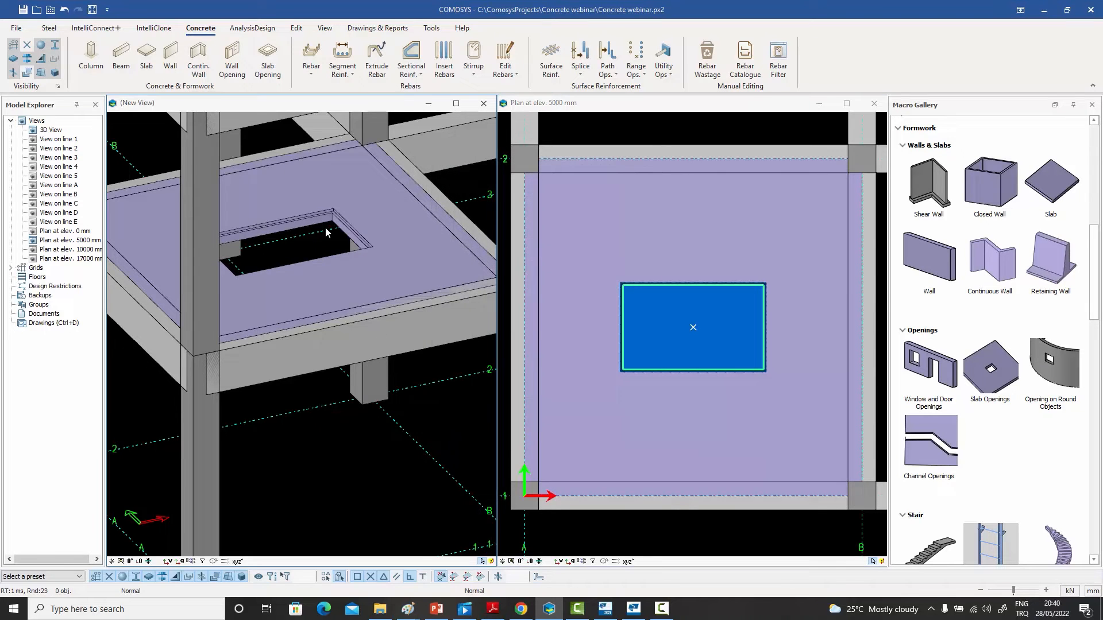
pyautogui.scroll(5, 326, 232)
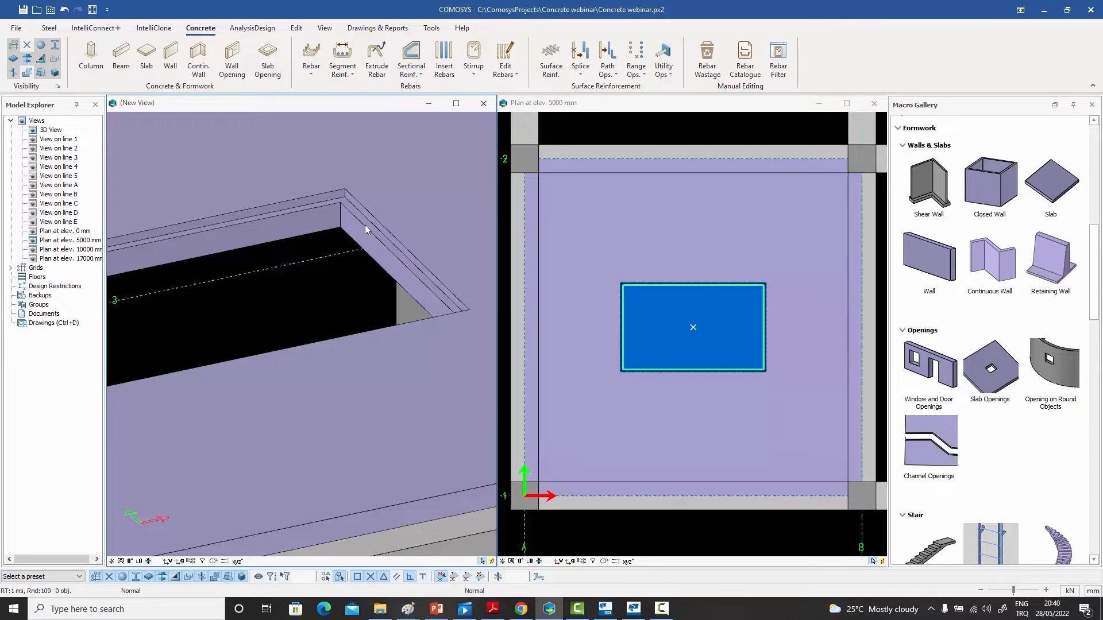
pyautogui.scroll(-4, 377, 241)
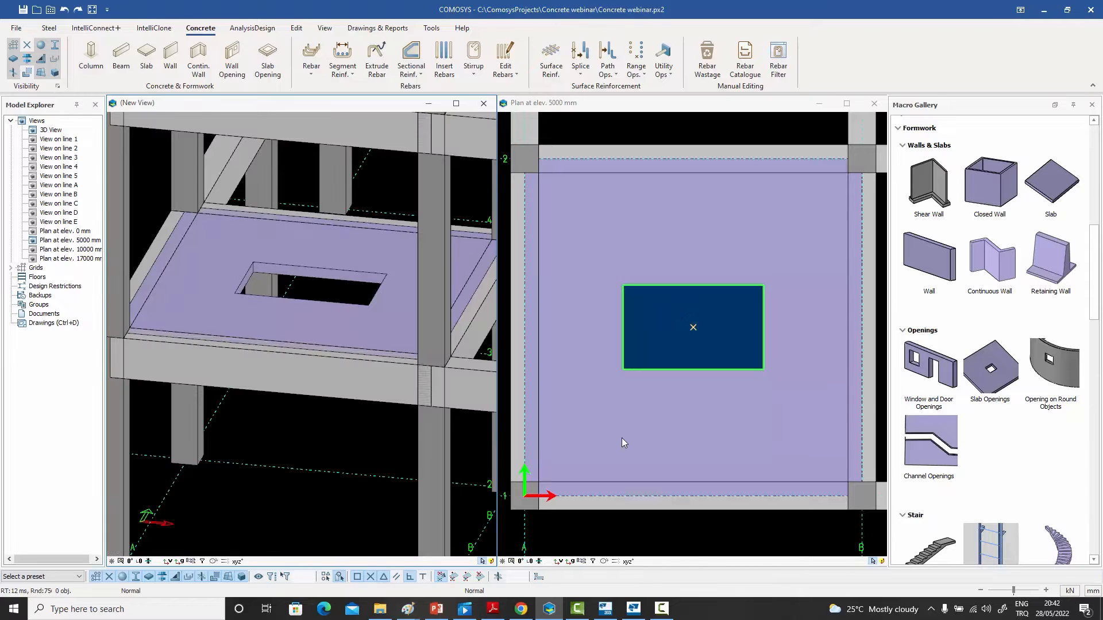
pyautogui.doubleClick(658, 331)
pyautogui.click(474, 173)
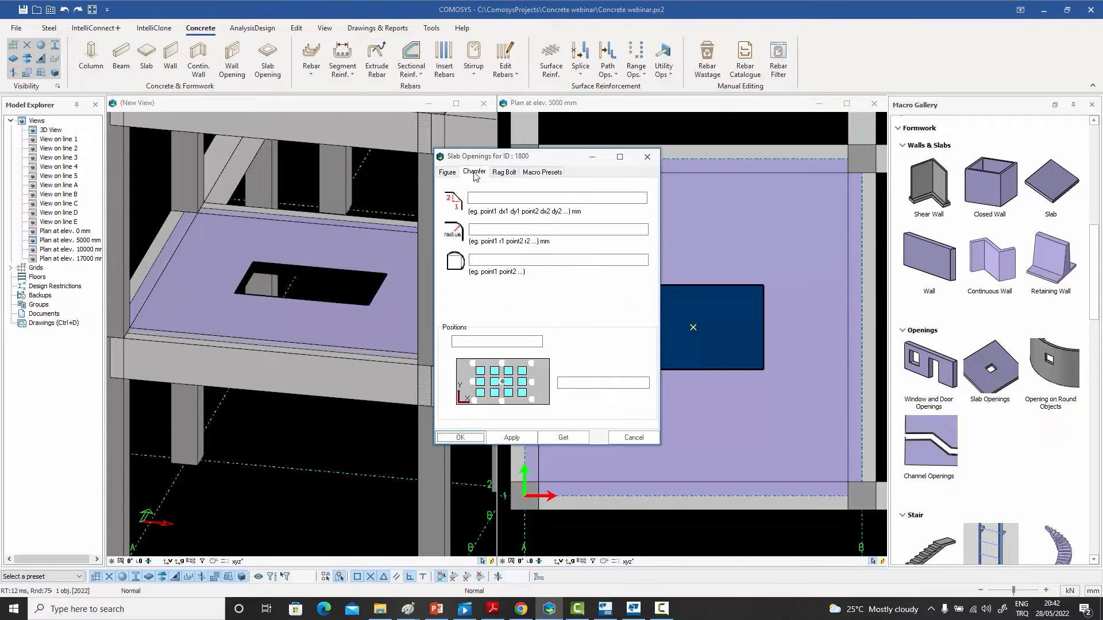
pyautogui.rightClick(482, 230)
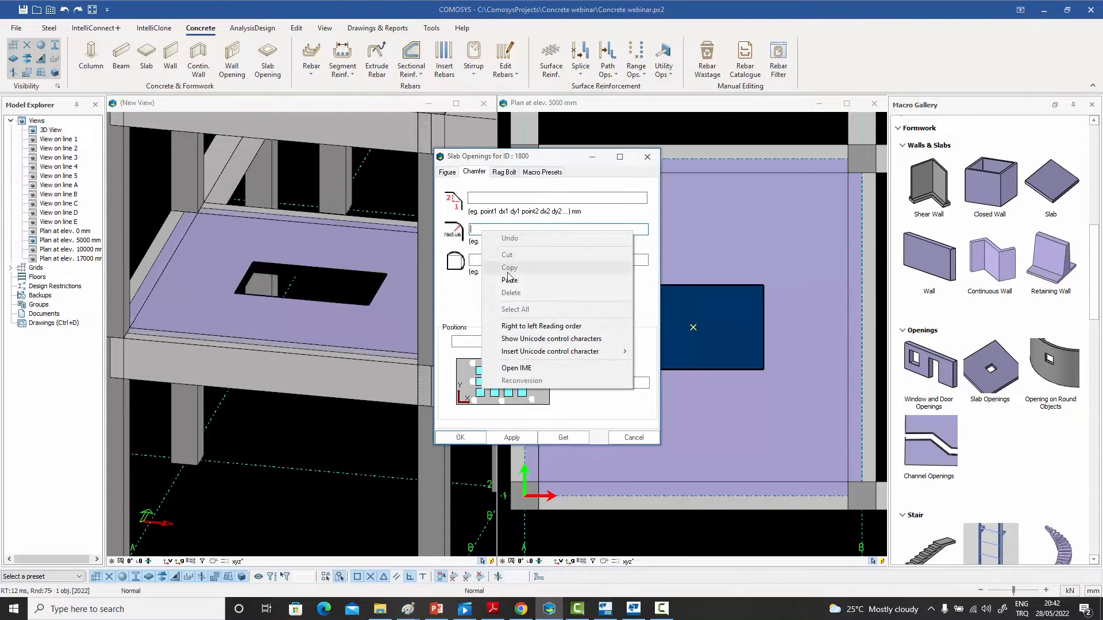
pyautogui.click(509, 280)
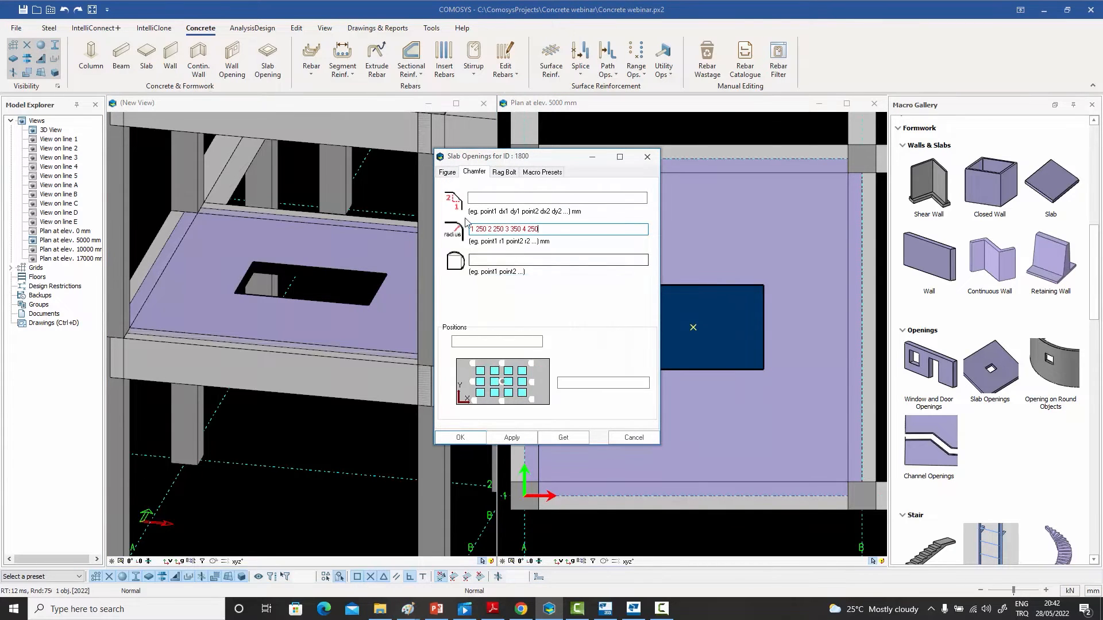
pyautogui.click(460, 437)
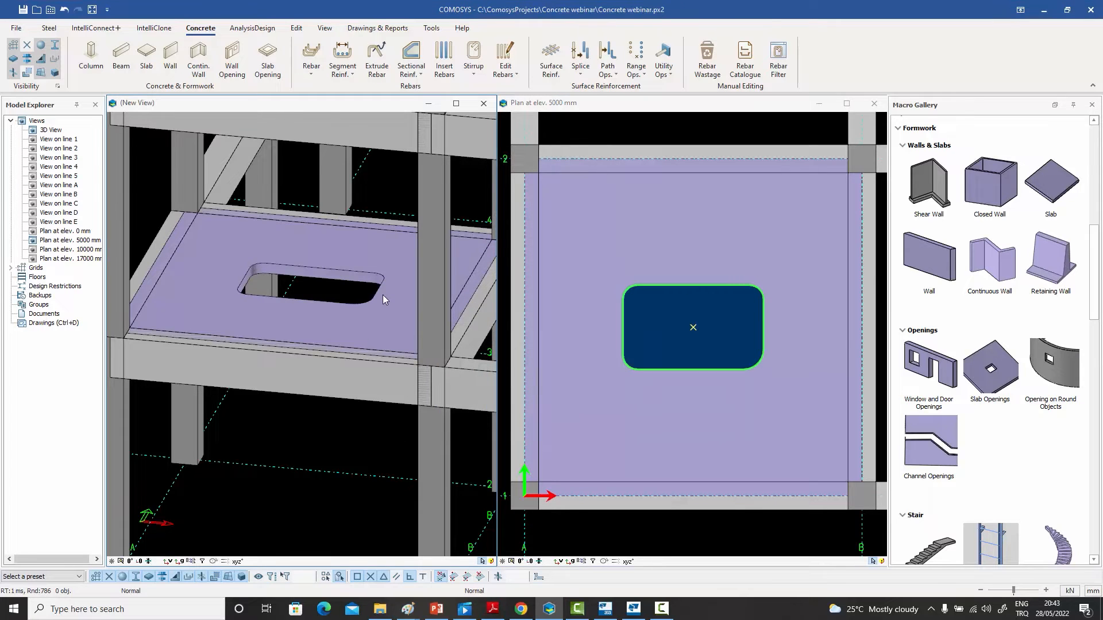
# Clear the slab opening's corner radii and apply the arc-shaped edge option at point 1 instead
pyautogui.doubleClick(645, 336)
pyautogui.click(475, 172)
pyautogui.press('Tab')
pyautogui.press('Tab')
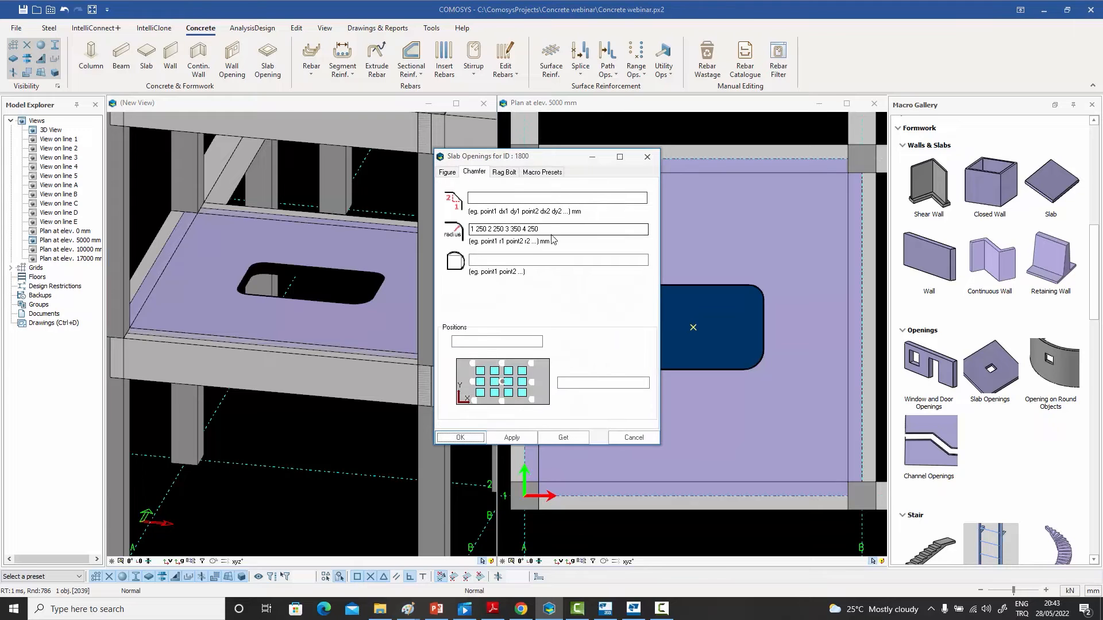
pyautogui.press('Delete')
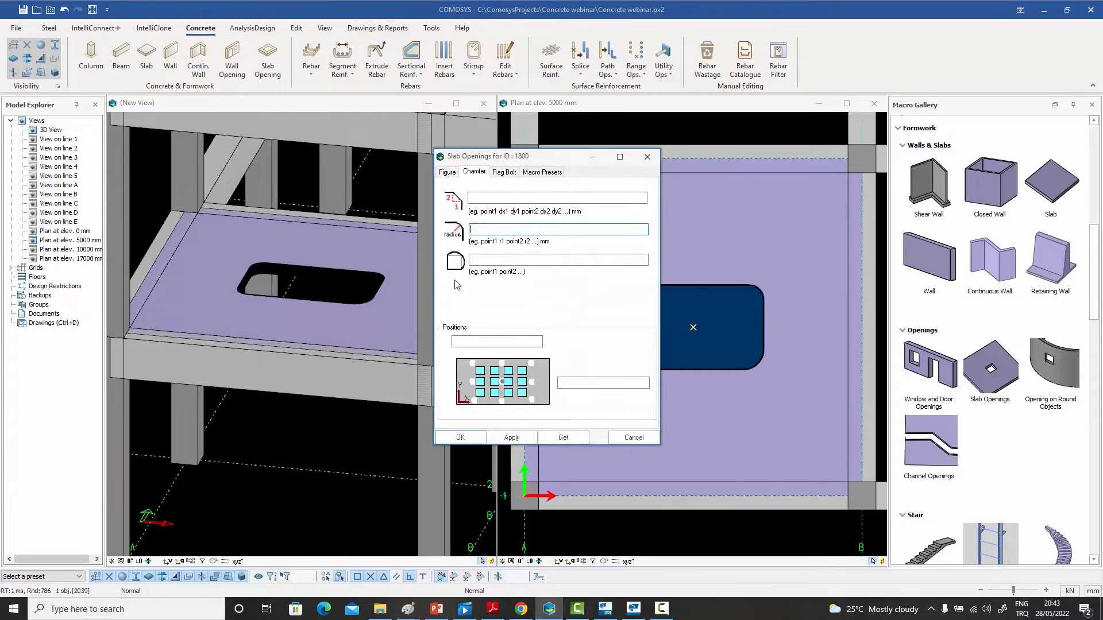
pyautogui.click(488, 259)
pyautogui.write('1')
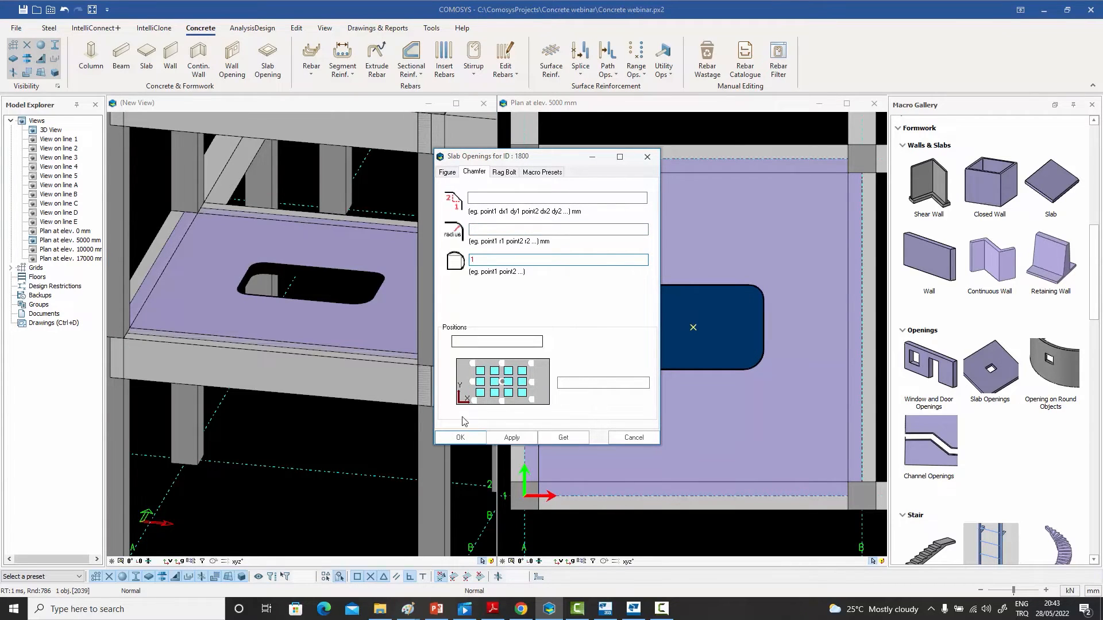
pyautogui.click(460, 437)
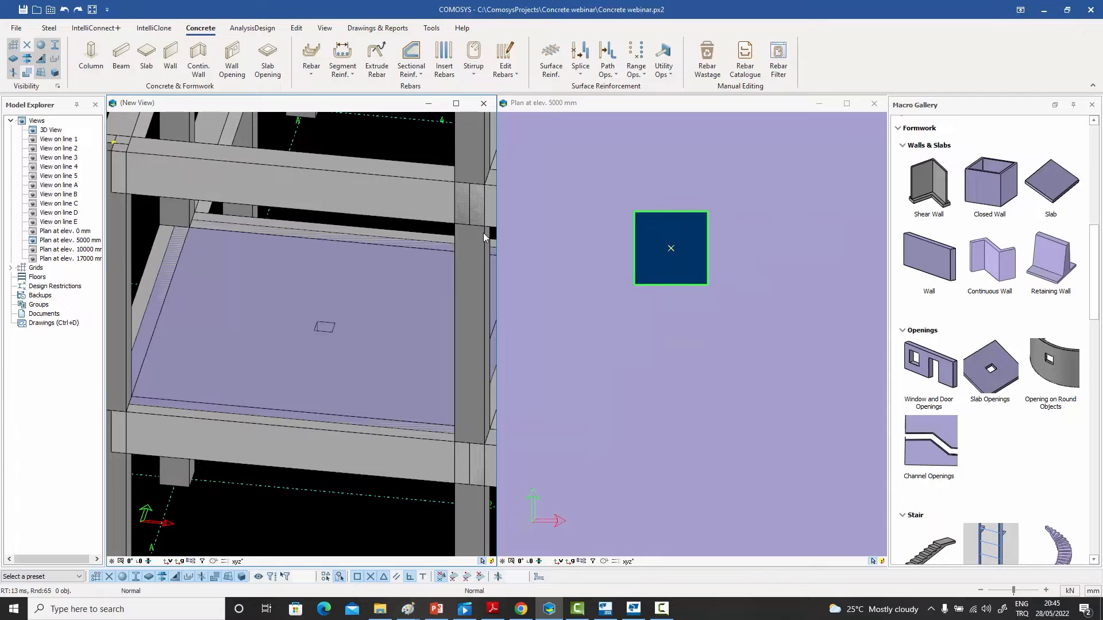
# Repeat the 300 by 300 mm slab opening along the Y direction with positions 600 600 600
pyautogui.doubleClick(656, 263)
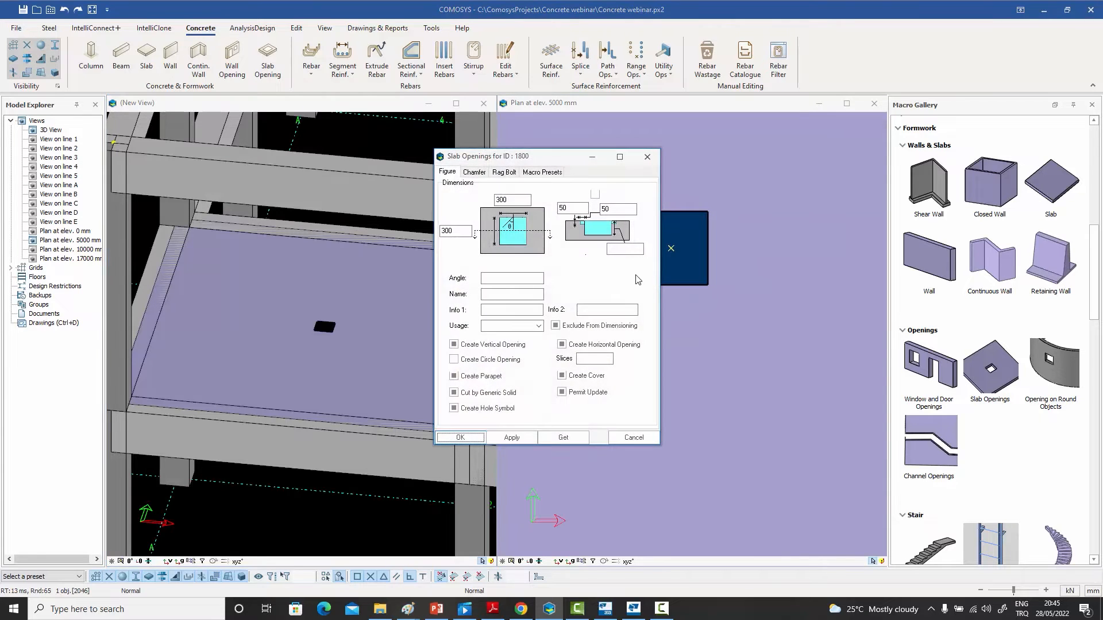
pyautogui.click(474, 173)
pyautogui.click(582, 383)
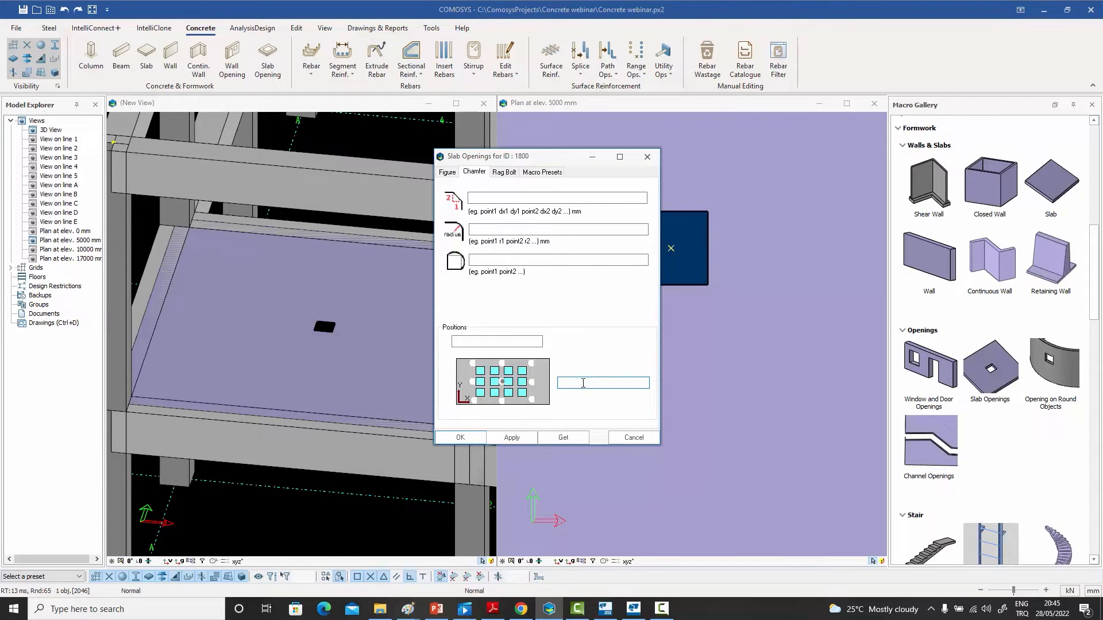
pyautogui.write('600 600 600')
pyautogui.click(511, 438)
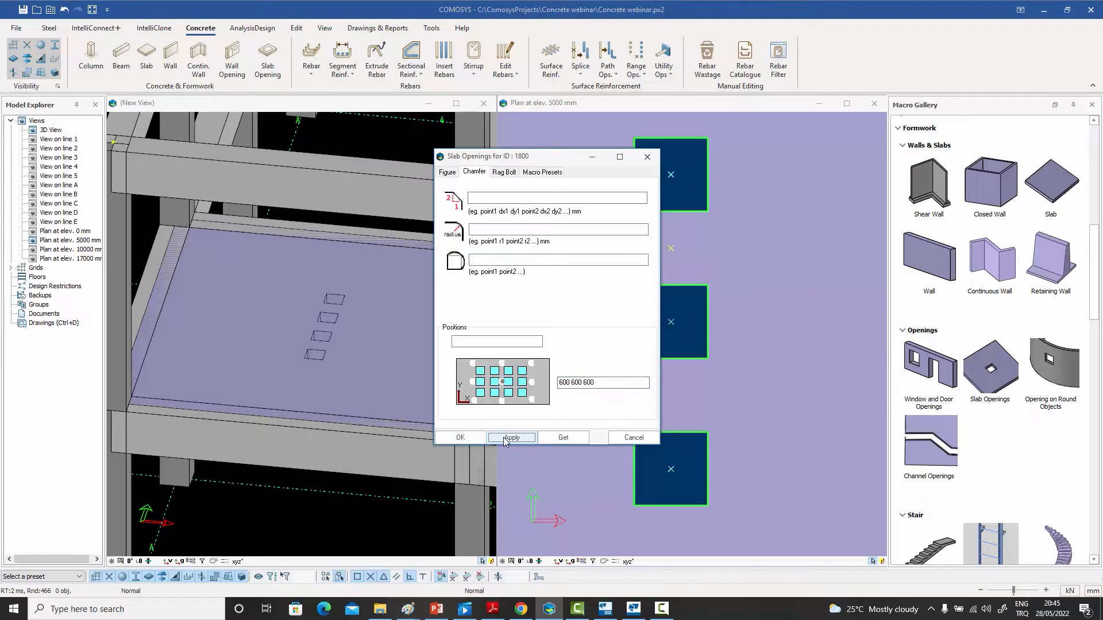
# Extend the column of slab openings into a grid by setting the X positions to 600 600 600
pyautogui.click(488, 341)
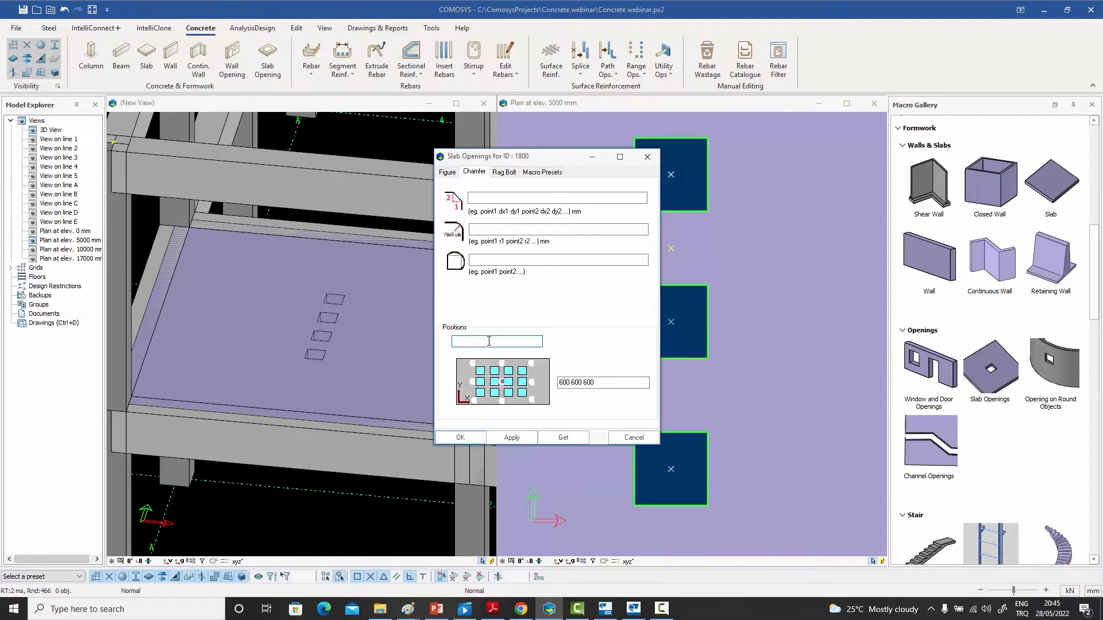
pyautogui.write('600 600 600')
pyautogui.click(460, 438)
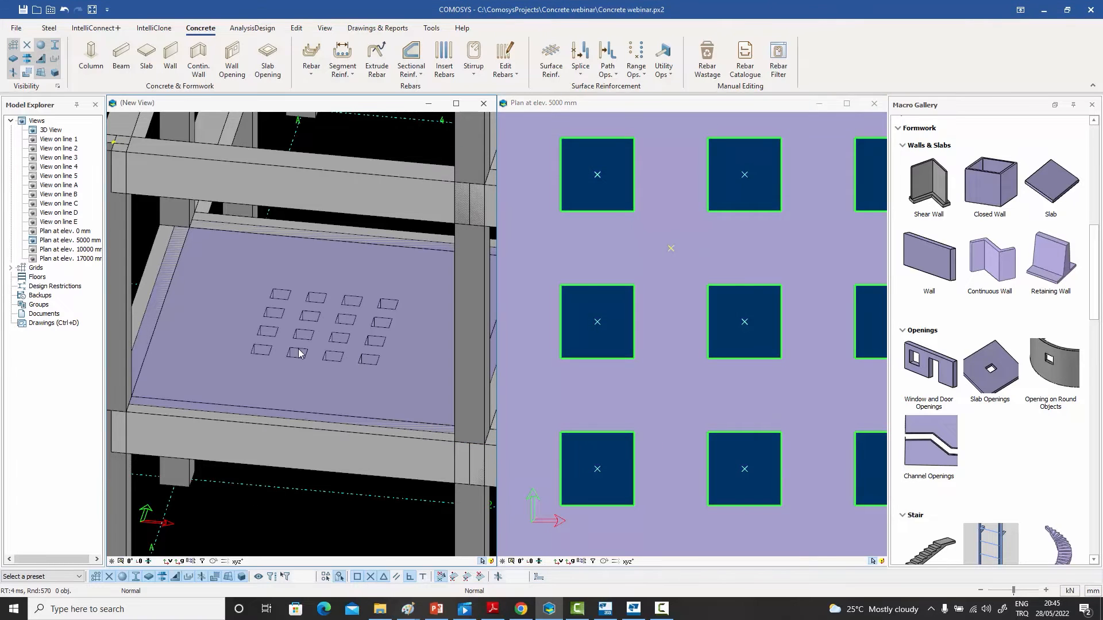
pyautogui.scroll(-4, 341, 354)
pyautogui.moveTo(341, 355); pyautogui.dragTo(373, 356, button='middle')
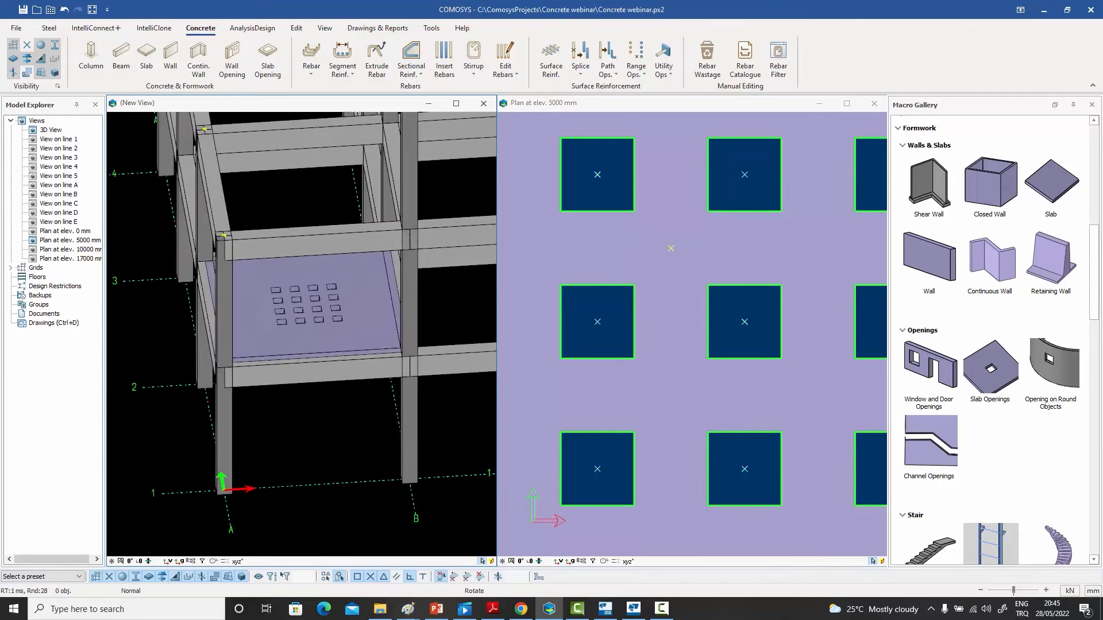
pyautogui.scroll(4, 285, 296)
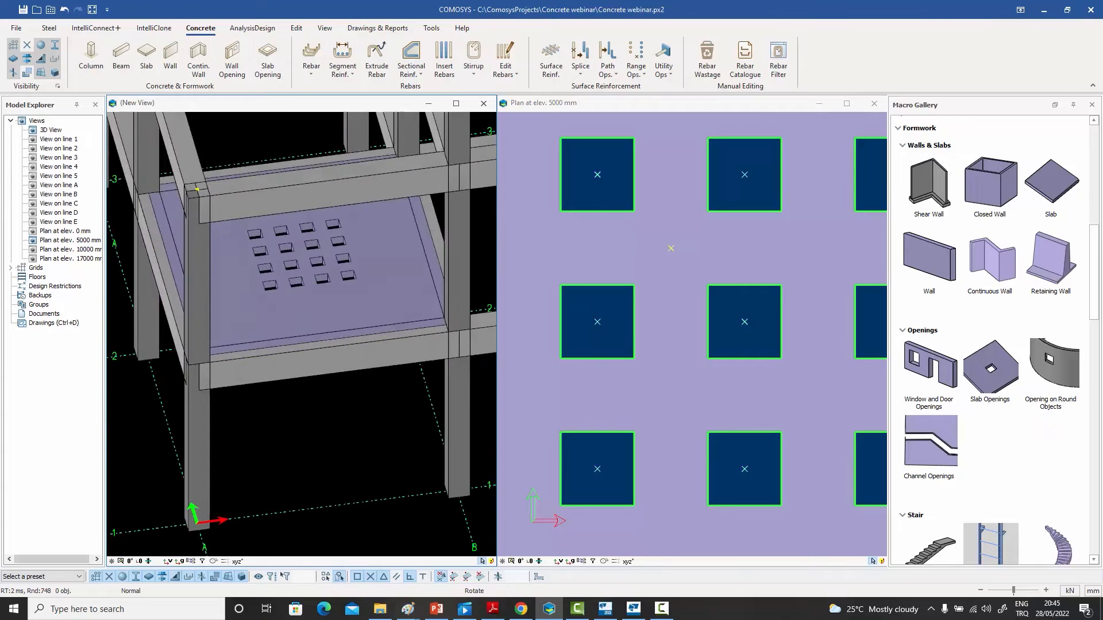
pyautogui.moveTo(285, 296); pyautogui.dragTo(409, 348, button='middle')
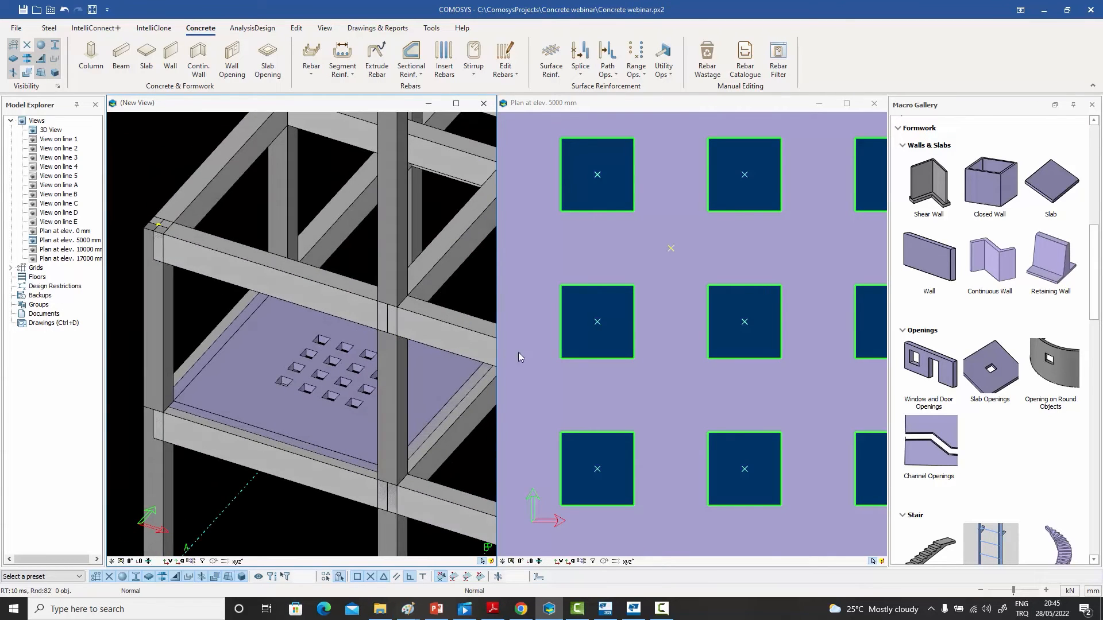
pyautogui.scroll(-3, 651, 367)
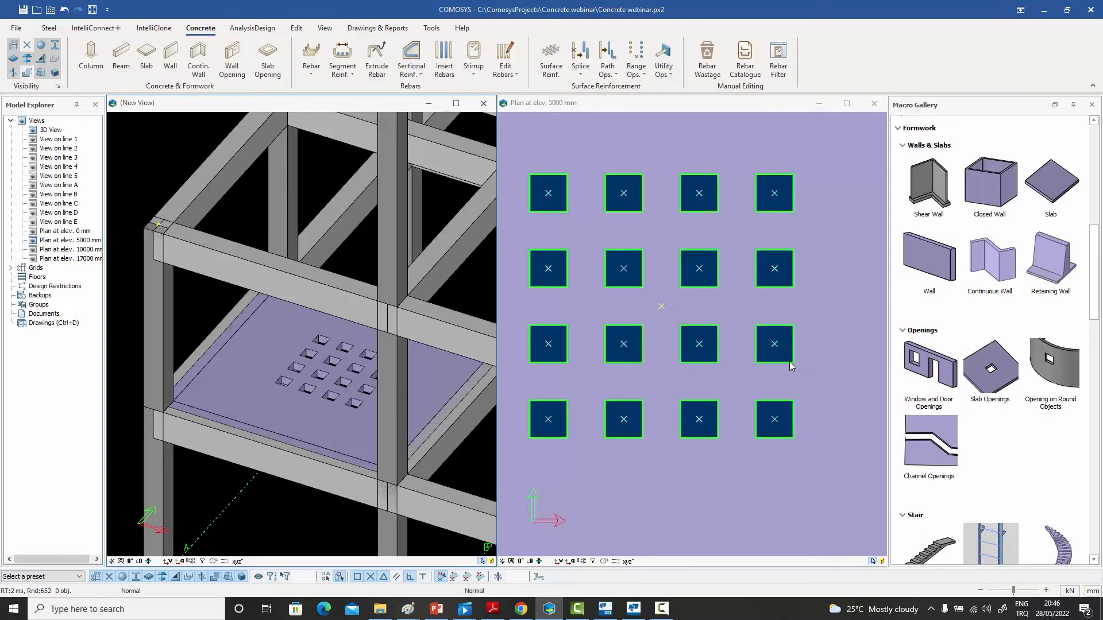
# Open the Rag Bolt settings of the slab opening in the grid's second row and second column
pyautogui.scroll(1, 447, 196)
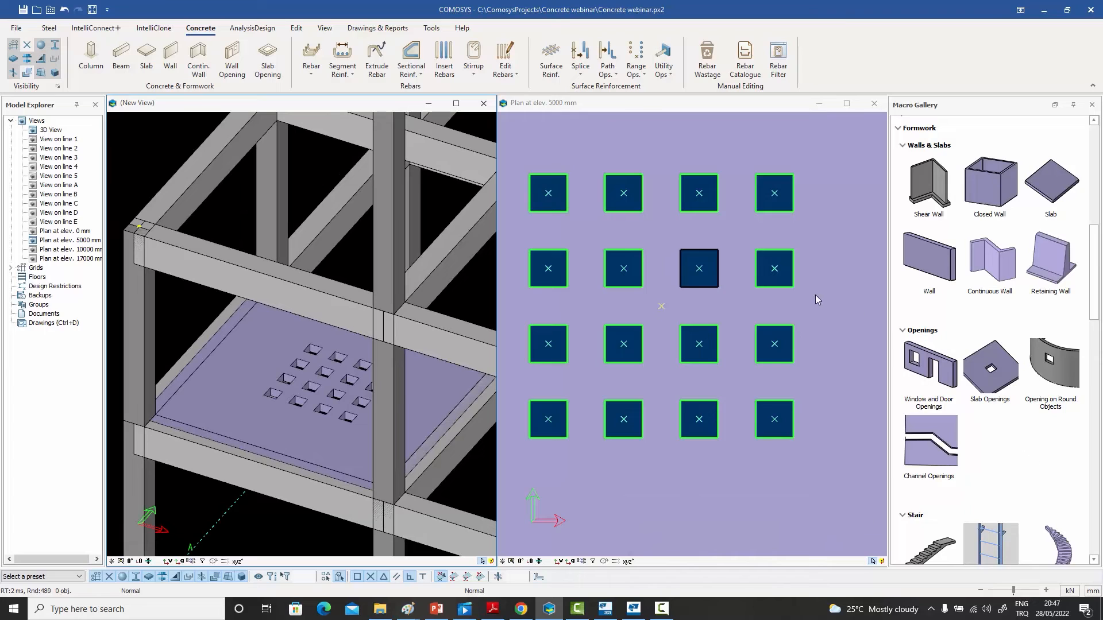
pyautogui.click(630, 278)
pyautogui.doubleClick(630, 281)
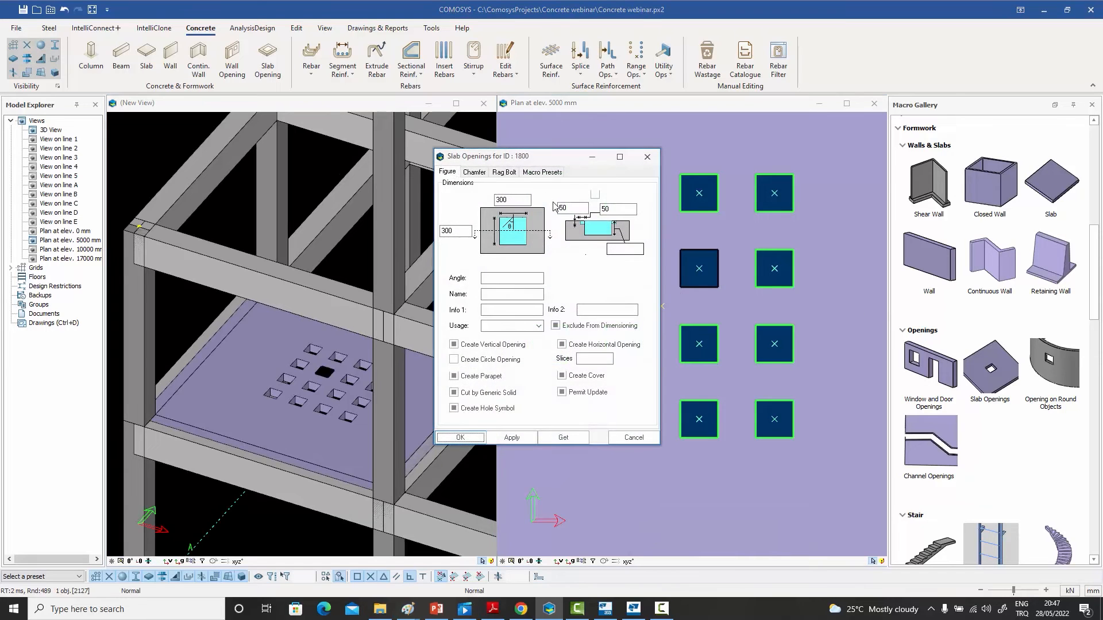
pyautogui.click(509, 173)
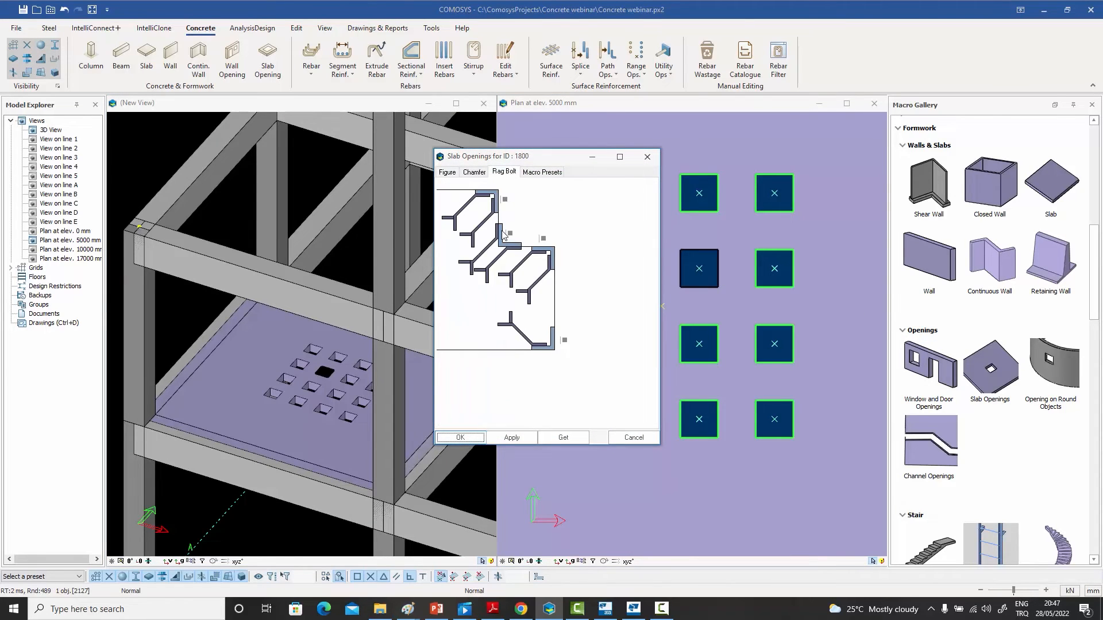